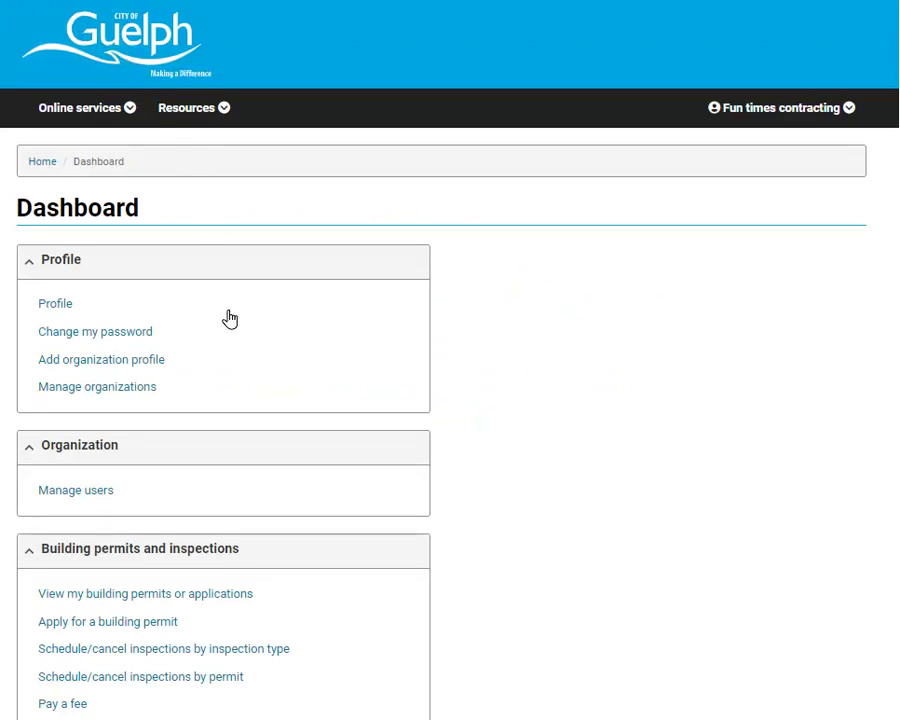
Step: Open inspection scheduling by inspection type and load the permits for the Framing and Insulation inspection types
click(254, 652)
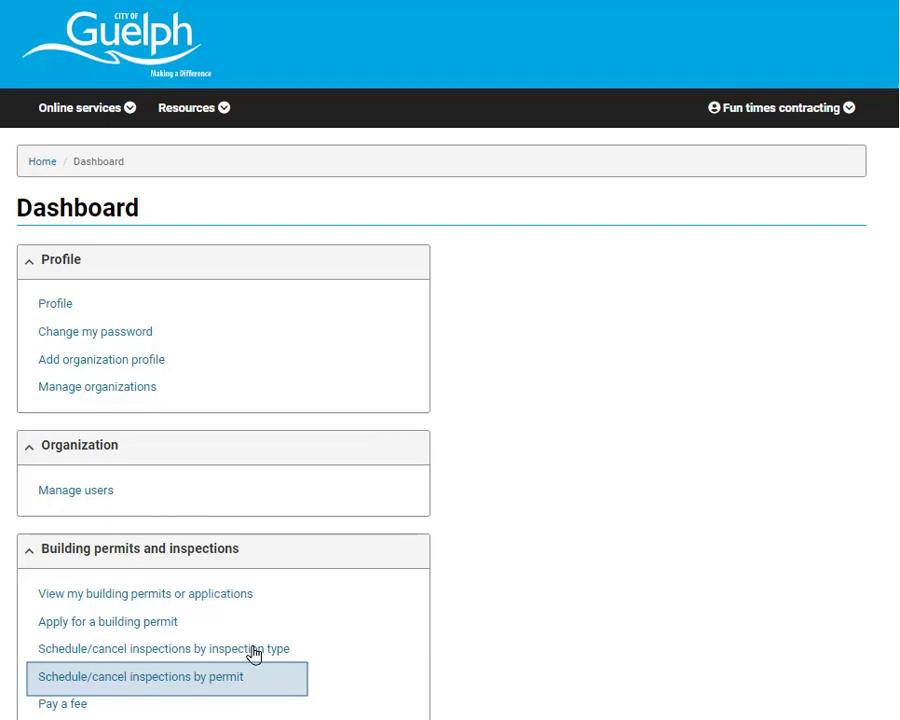
click(254, 652)
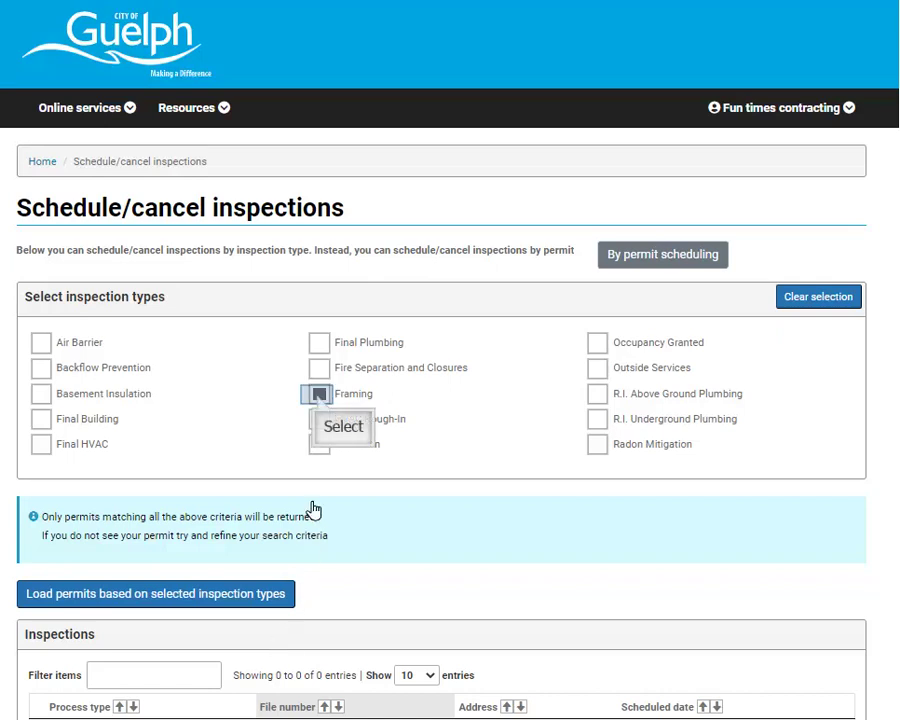
click(317, 398)
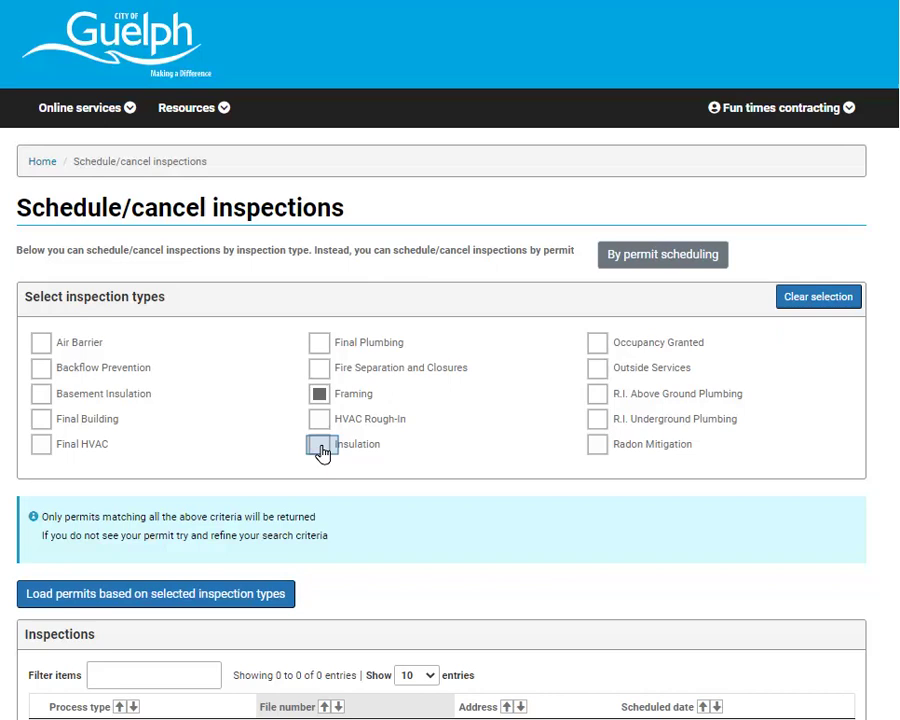
click(320, 446)
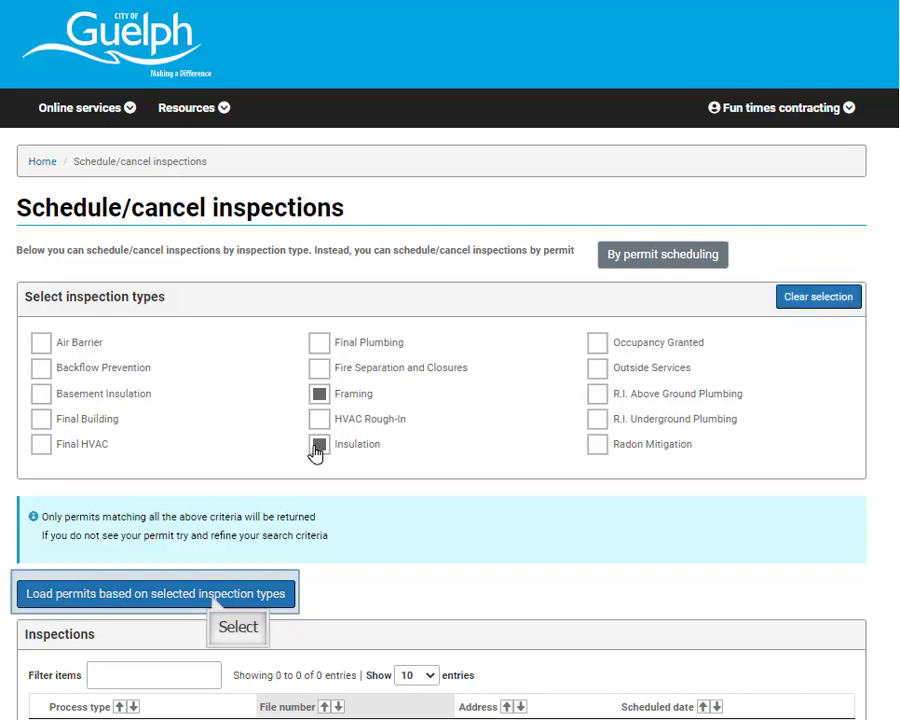
click(267, 596)
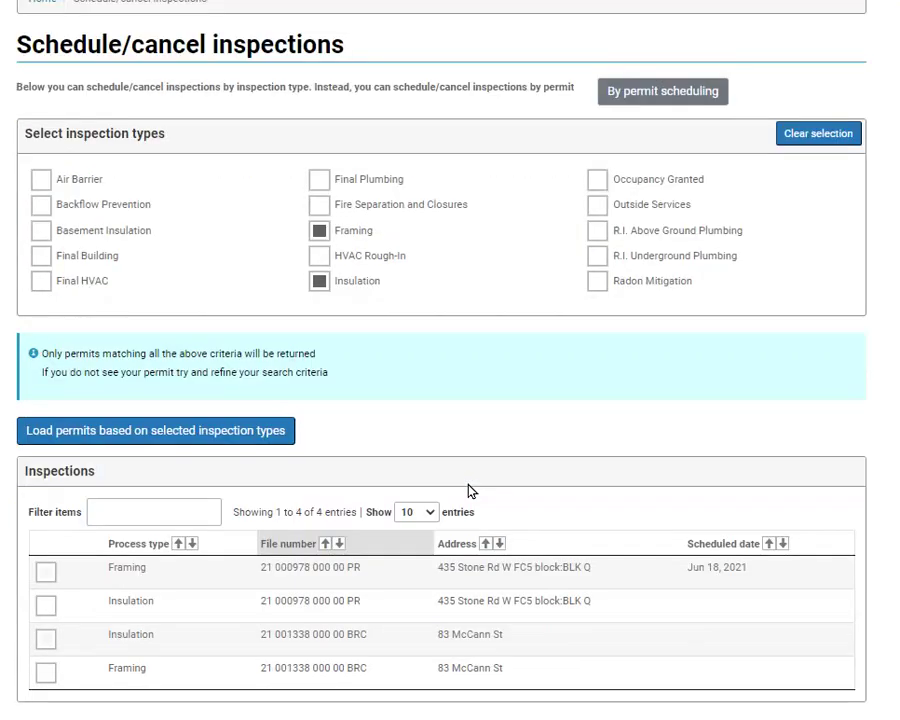
Step: Select the Insulation inspections of both listed permits for scheduling
scroll(468, 482, down, 1)
scroll(468, 480, down, 1)
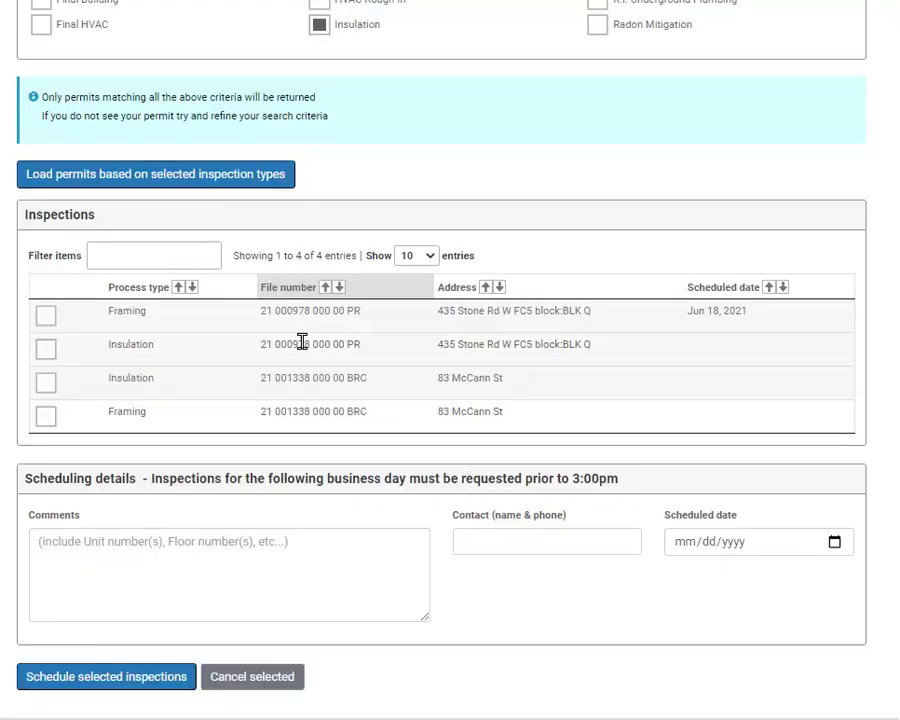
click(45, 350)
click(45, 351)
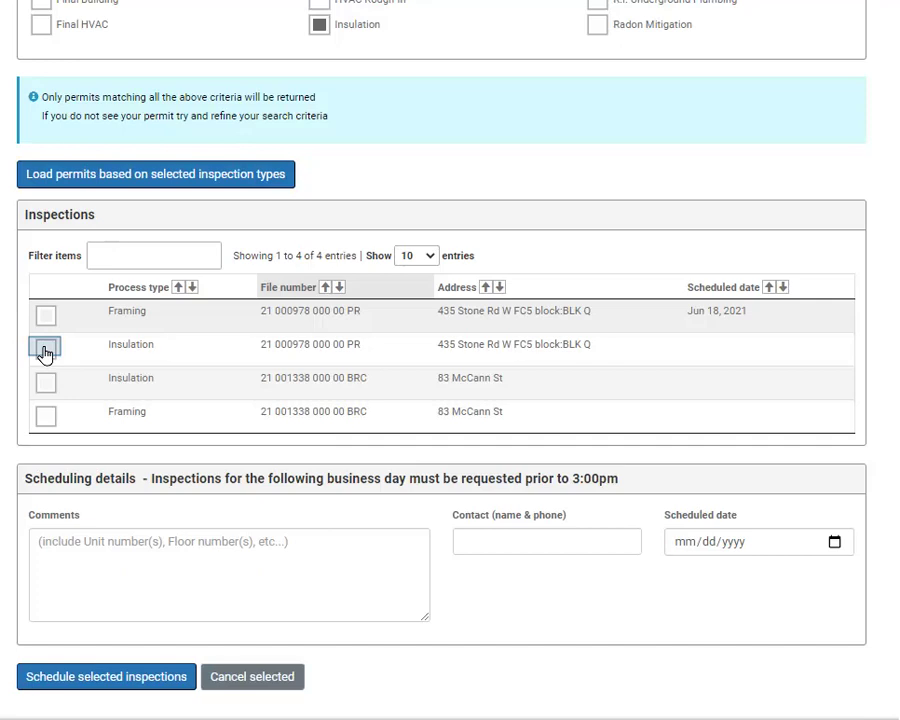
click(45, 350)
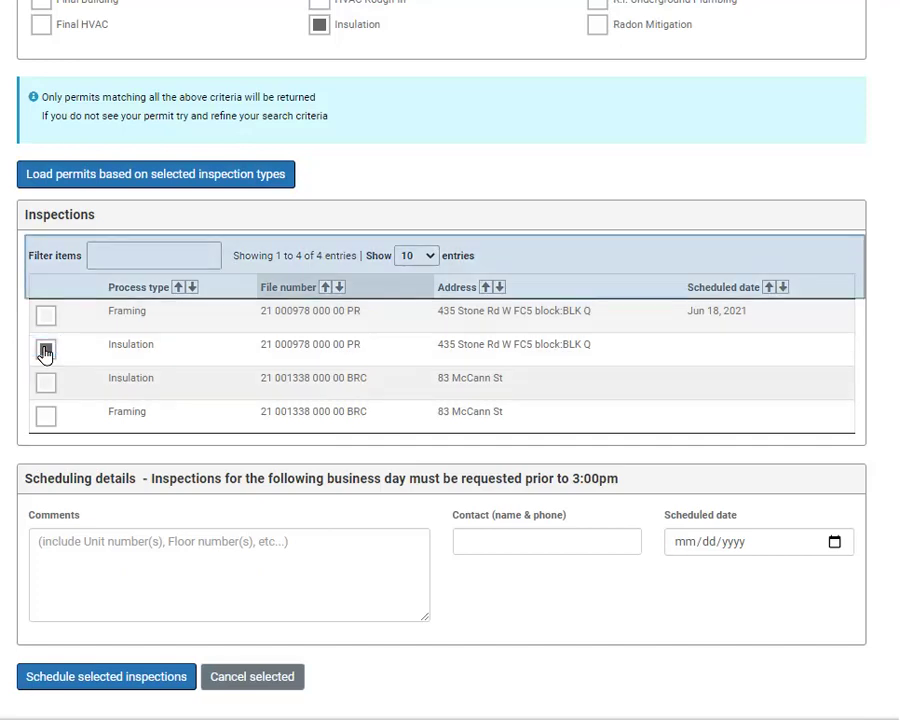
click(45, 383)
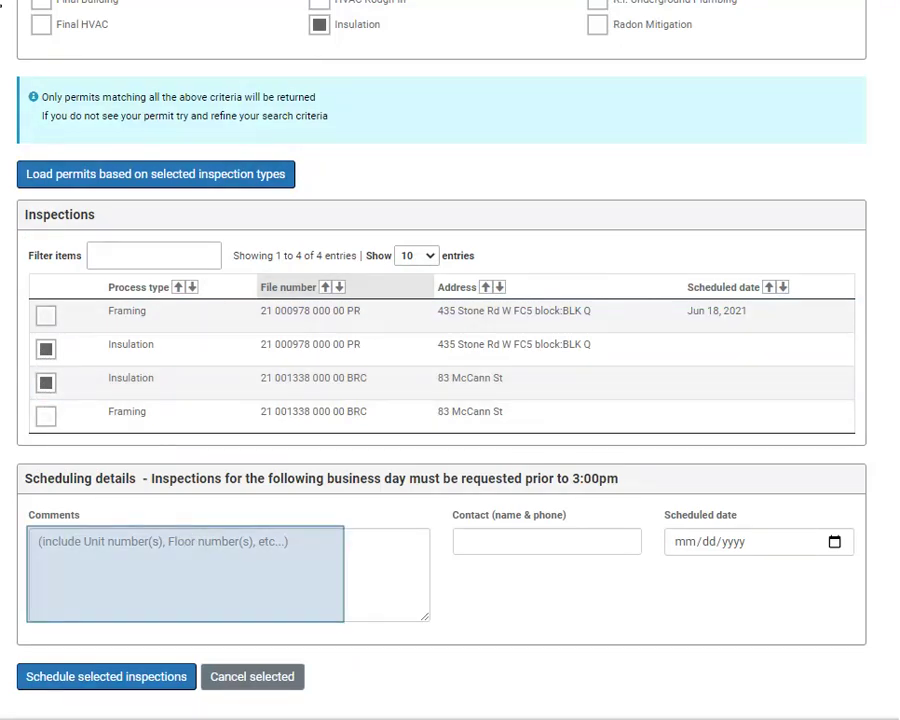
Step: Enter a comment asking the inspector to see the contact on site, and fill in the contact's name
click(185, 545)
text(Ple)
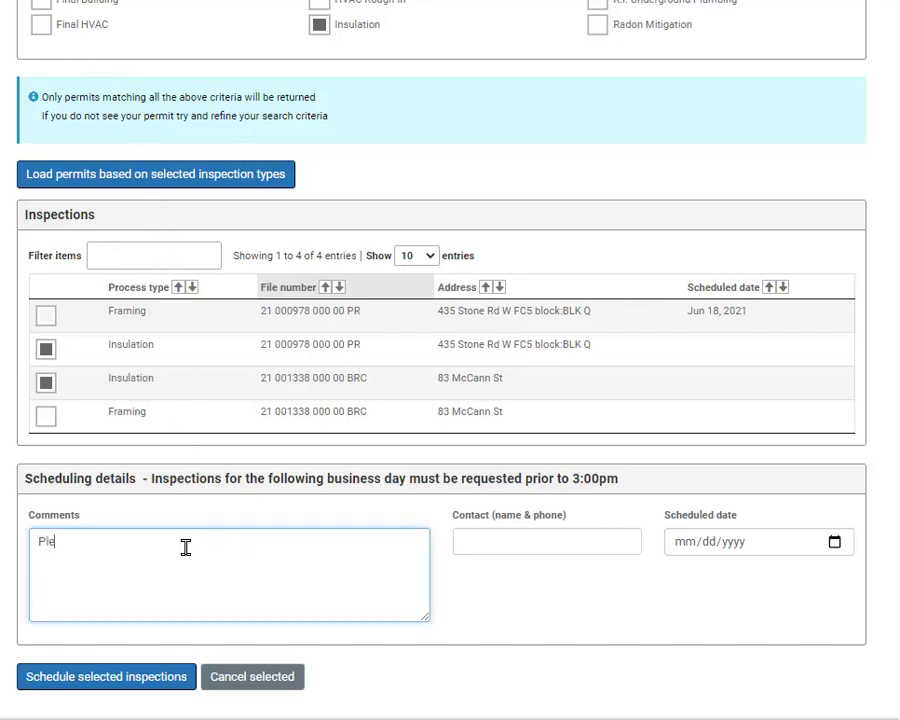
text(ase see Bob on site)
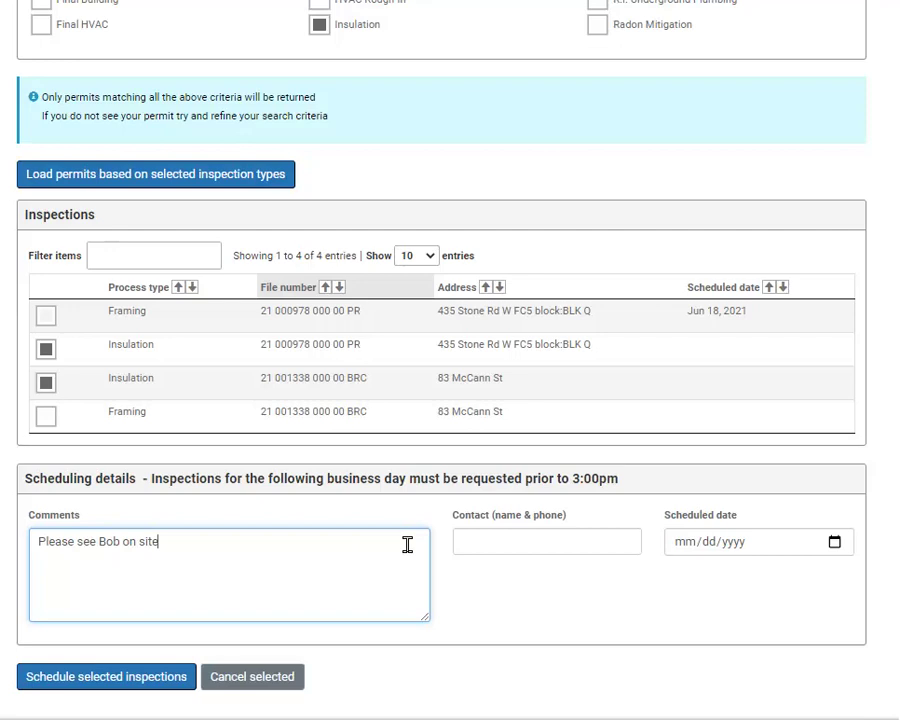
click(458, 541)
text(Bob)
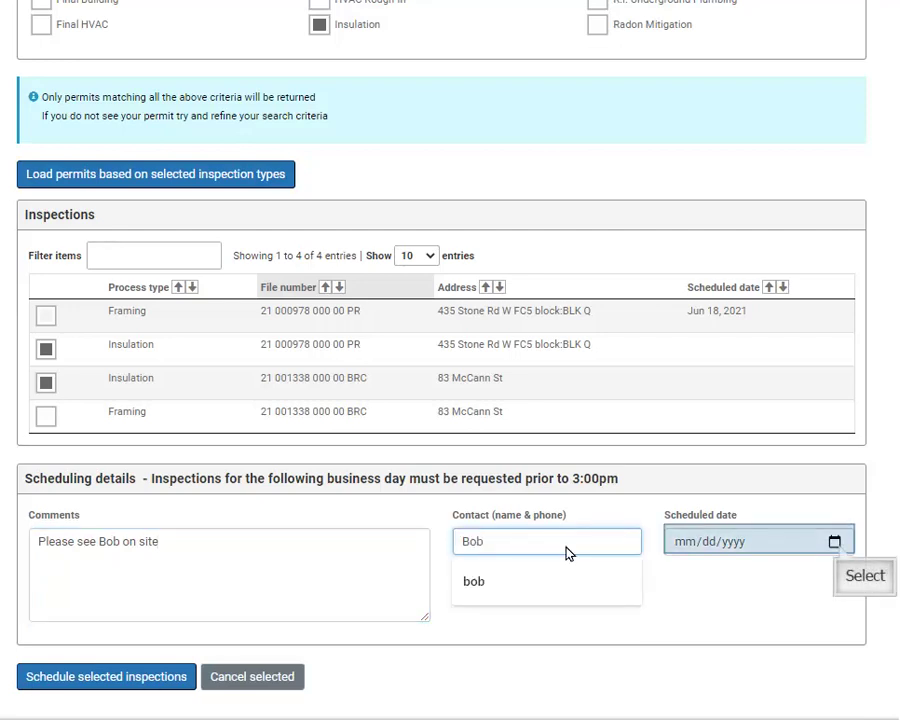
Step: Set the scheduled date to September 22, 2021 and schedule the selected Insulation inspections
click(837, 546)
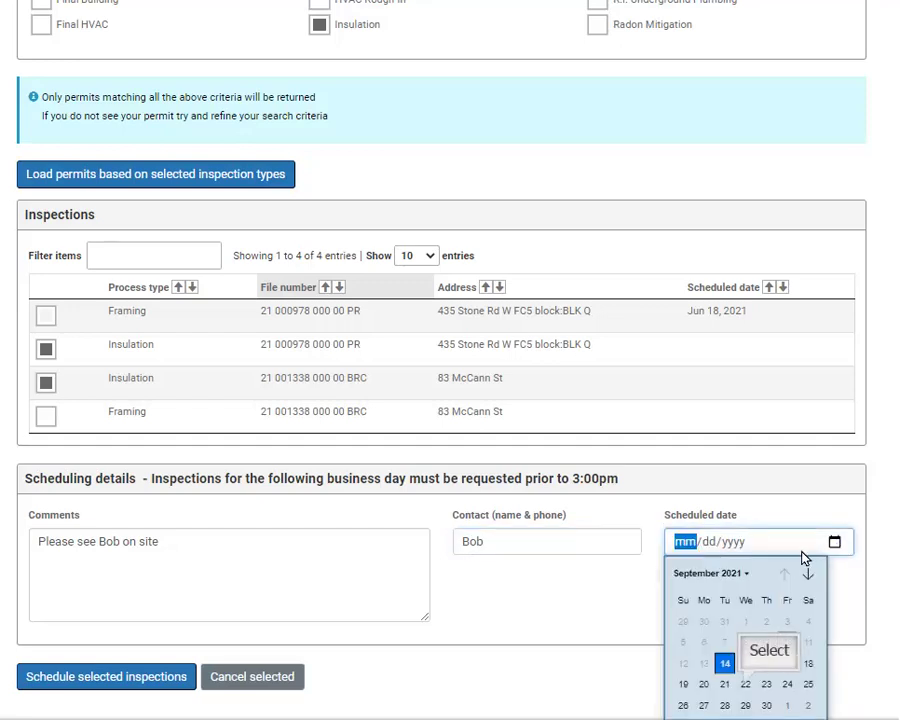
click(742, 684)
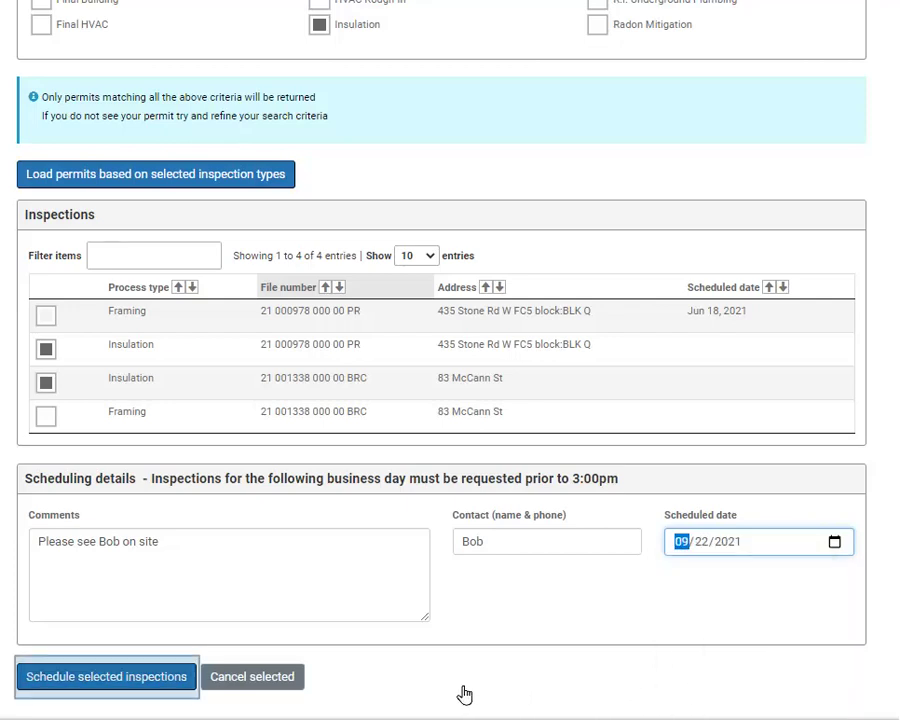
click(114, 684)
scroll(332, 418, down, 4)
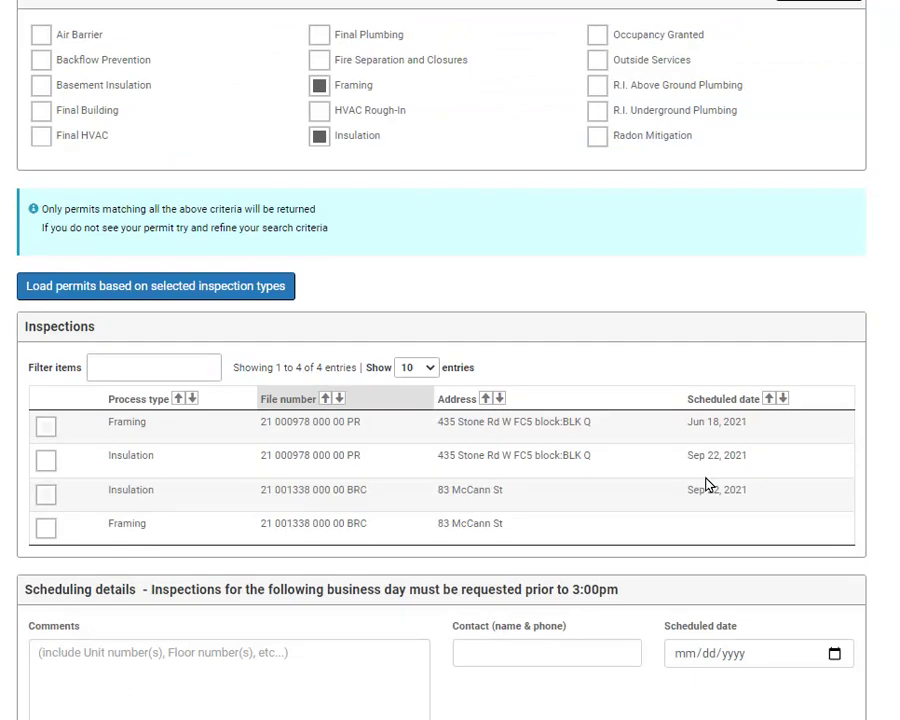
scroll(695, 487, down, 2)
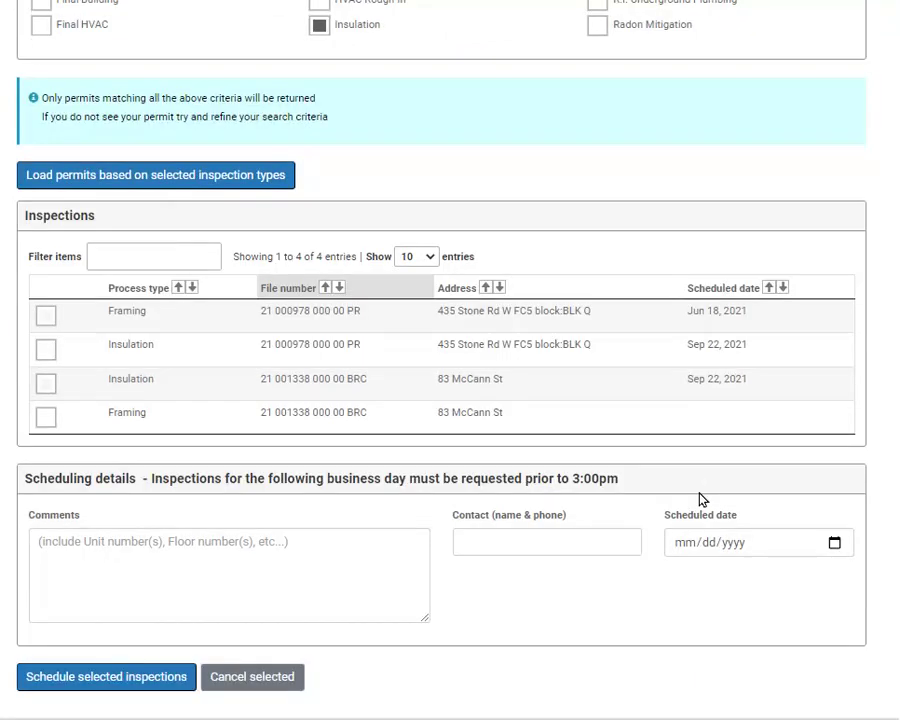
Step: Clear the selected inspection types and load the permits for the Final HVAC type
scroll(700, 498, up, 3)
scroll(700, 480, up, 1)
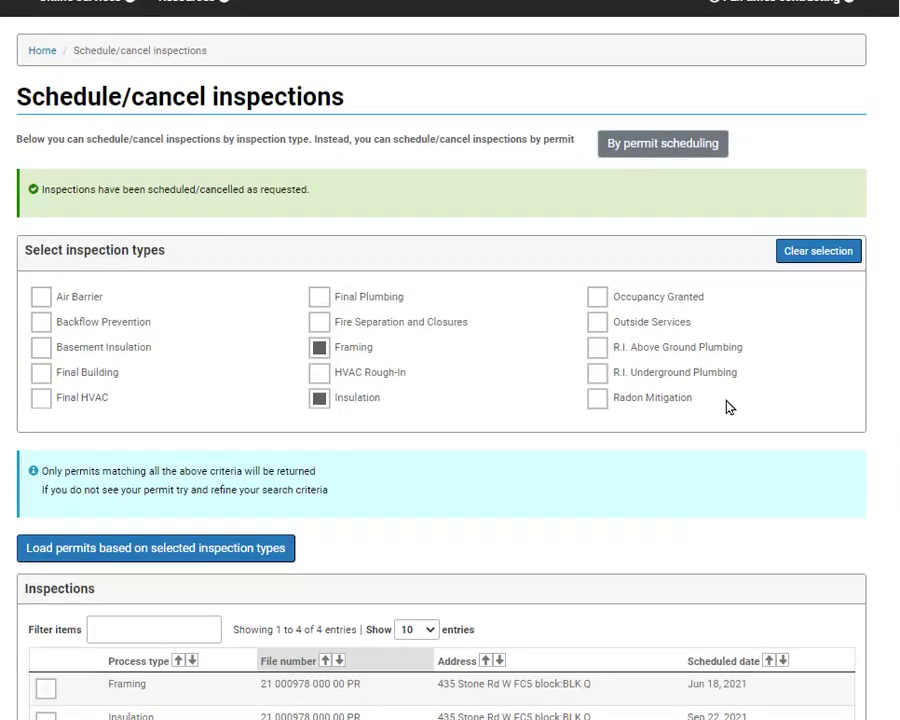
click(796, 262)
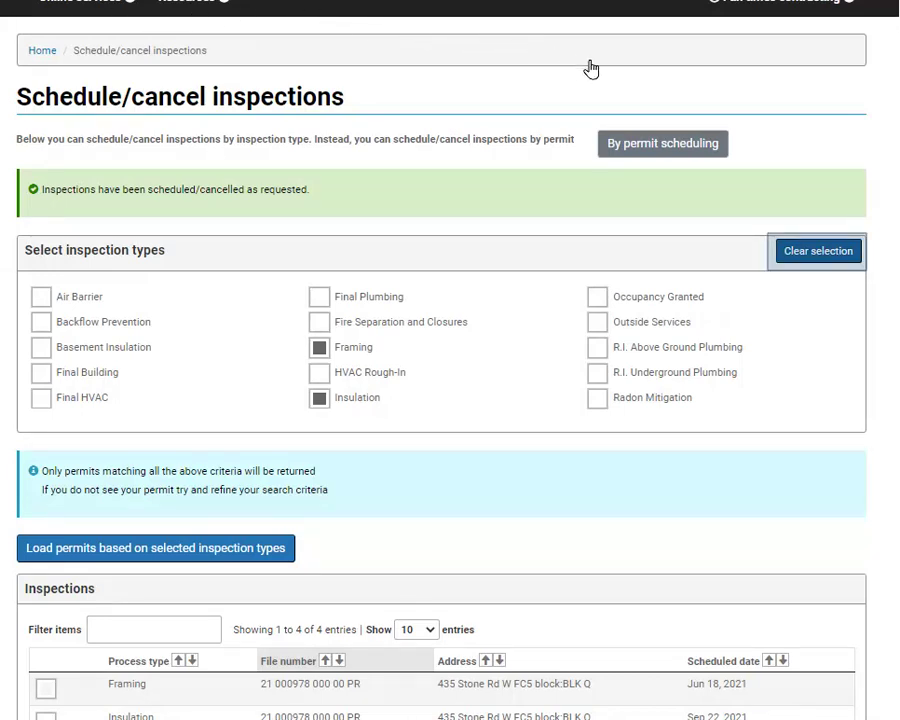
click(794, 256)
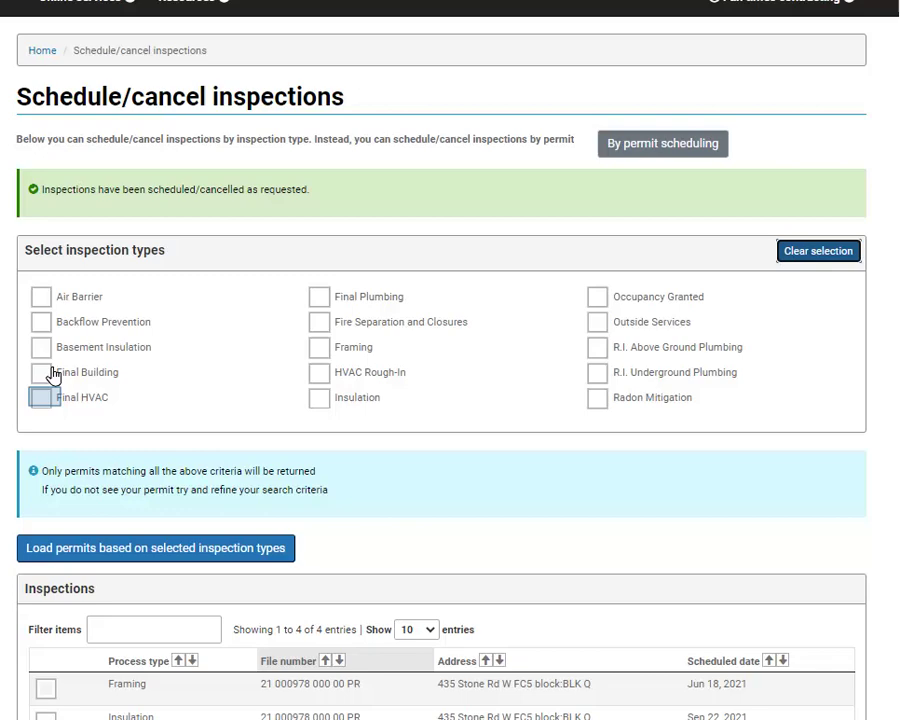
click(43, 399)
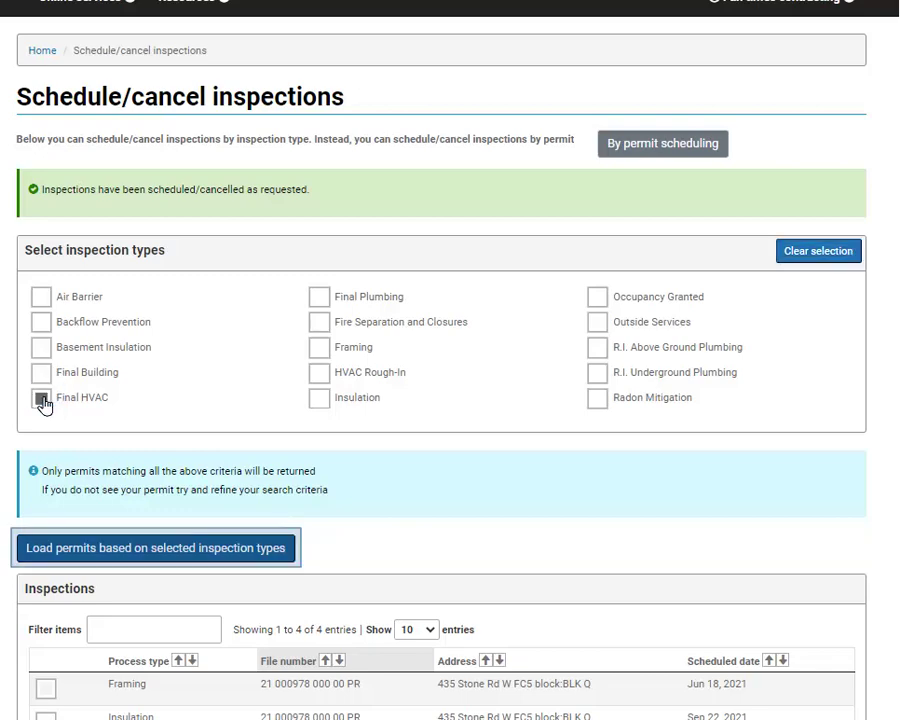
click(177, 550)
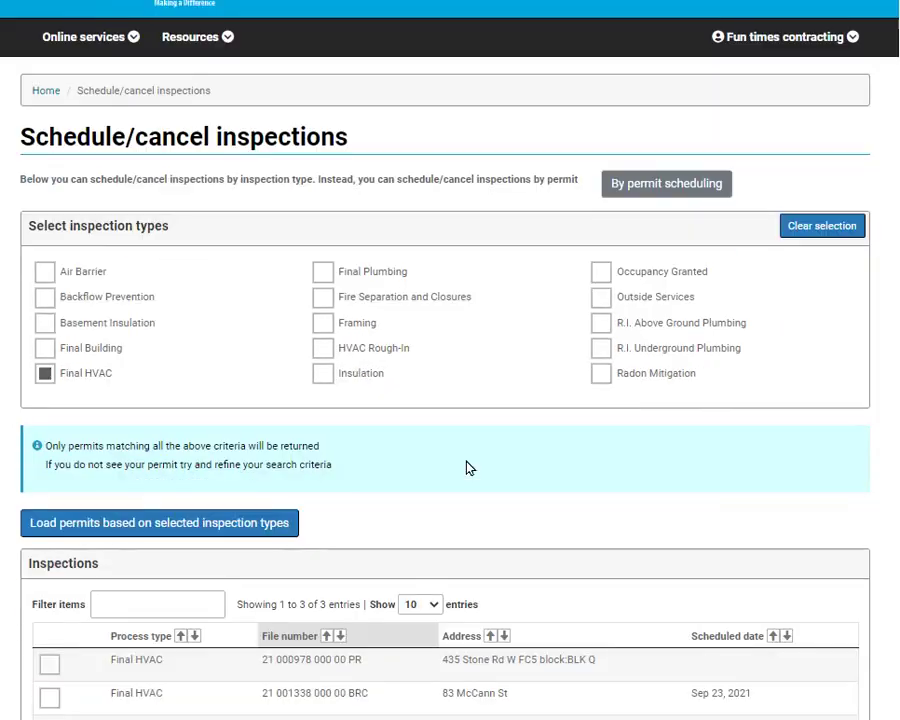
Step: Cancel the Final HVAC inspection scheduled for Sep 23, 2021 and confirm the cancellation
scroll(469, 468, down, 3)
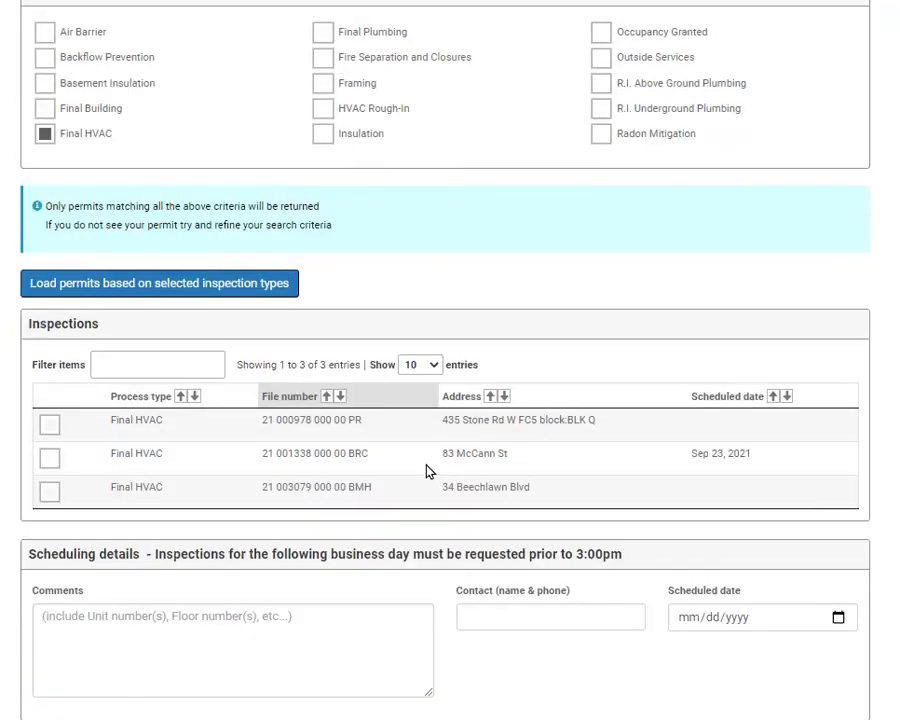
scroll(430, 470, up, 1)
scroll(426, 528, down, 2)
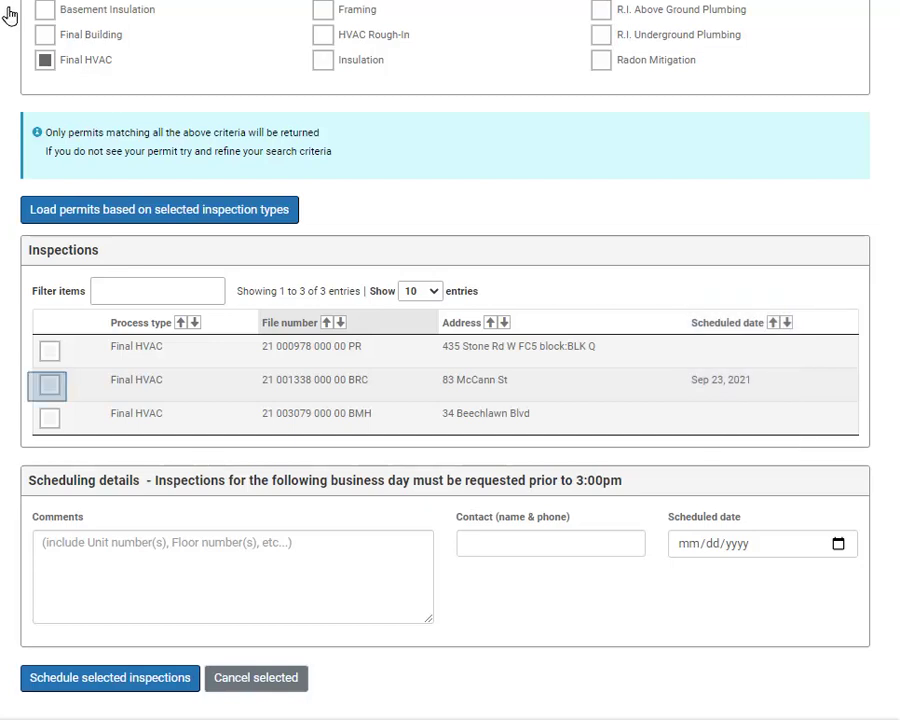
click(45, 386)
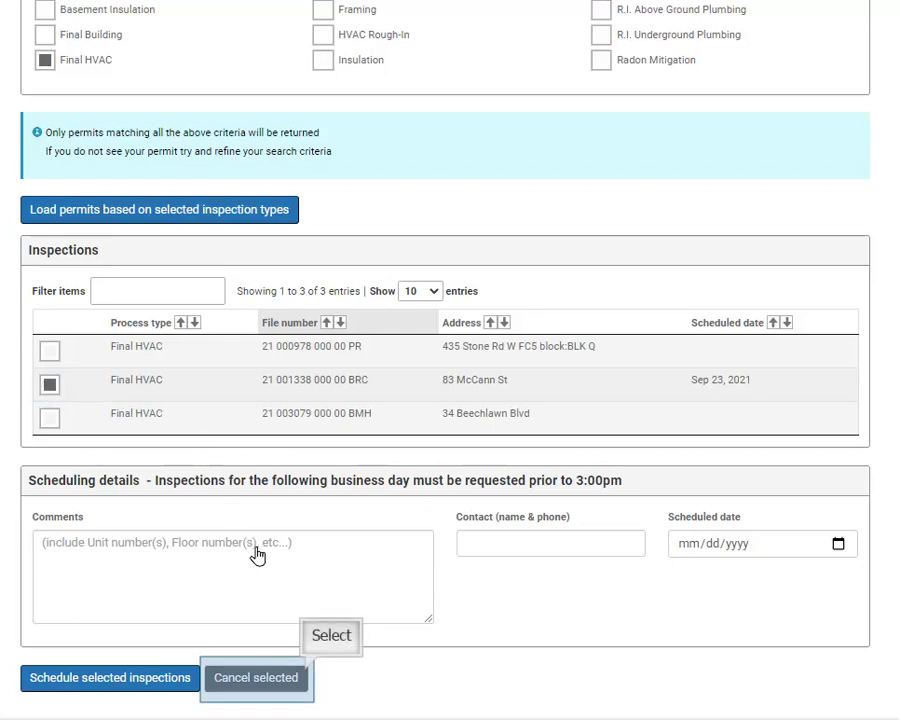
click(274, 676)
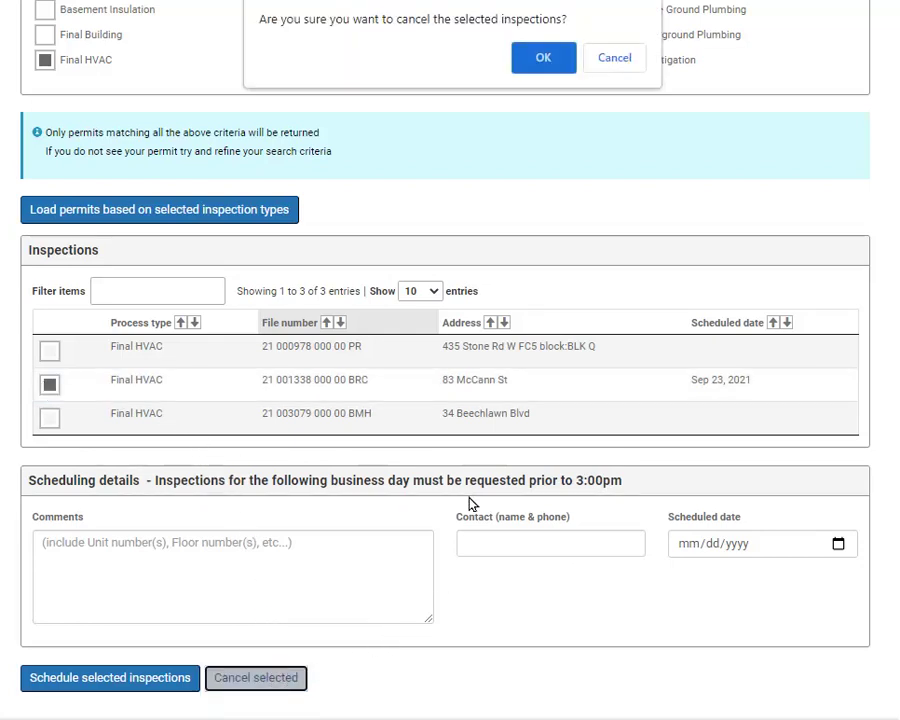
click(538, 58)
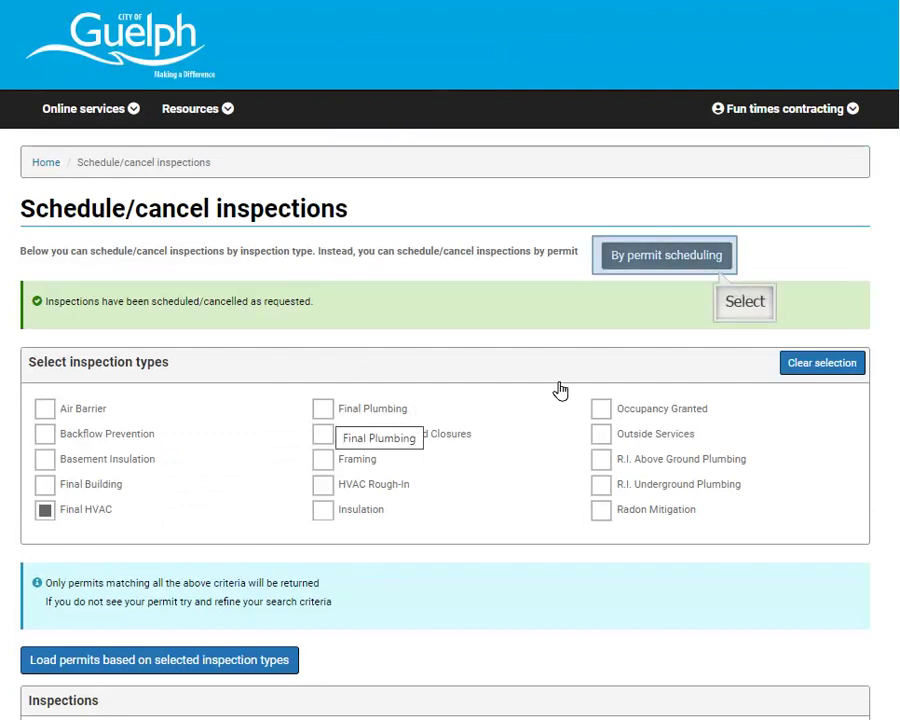
Step: Switch to scheduling inspections by permit and open the inspections of the first permit in the list, described as superstructure
click(674, 265)
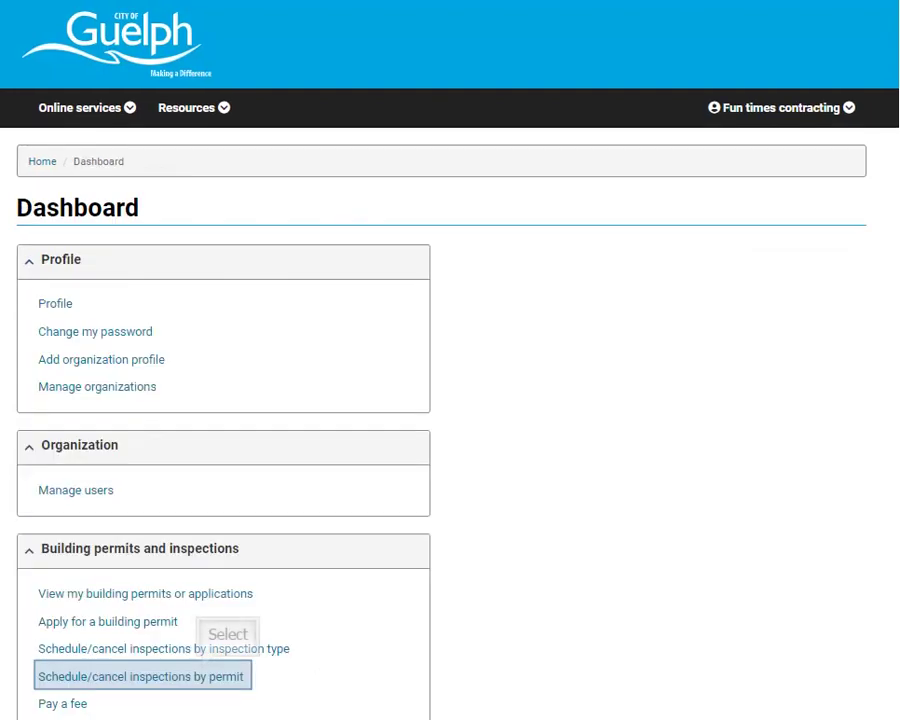
click(122, 678)
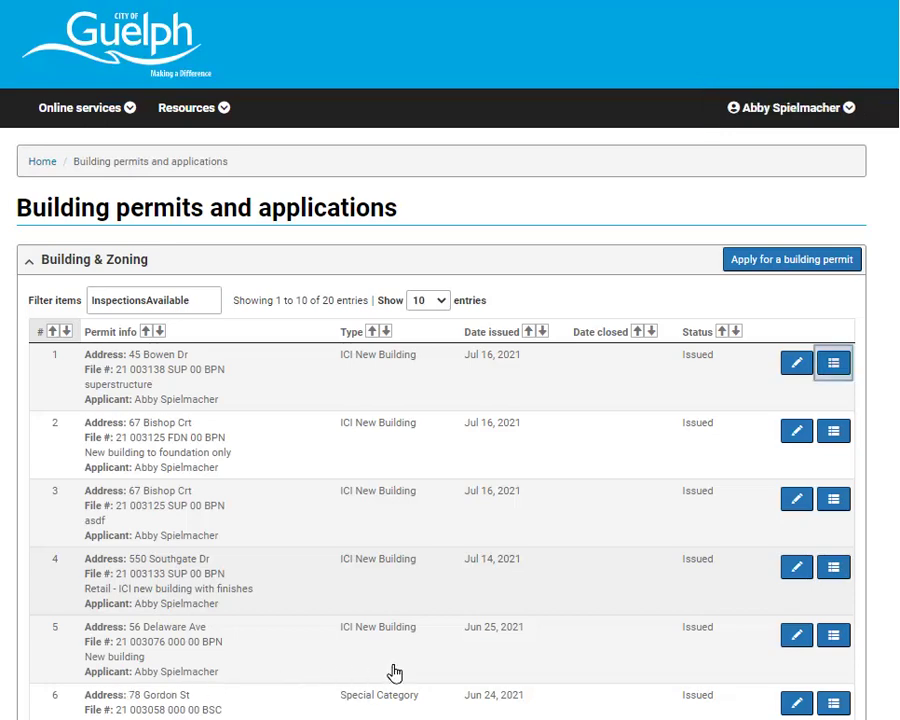
click(835, 363)
Step: Select the R.I. Above Ground Plumbing and HVAC Rough-In inspections for scheduling on the same date
scroll(533, 390, down, 1)
scroll(531, 389, down, 3)
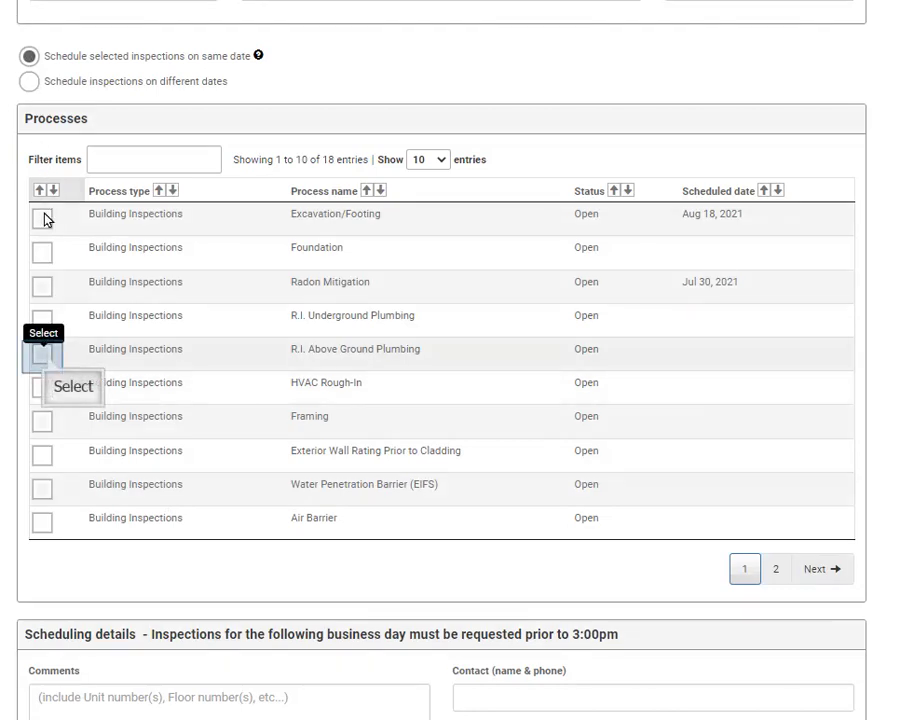
click(44, 356)
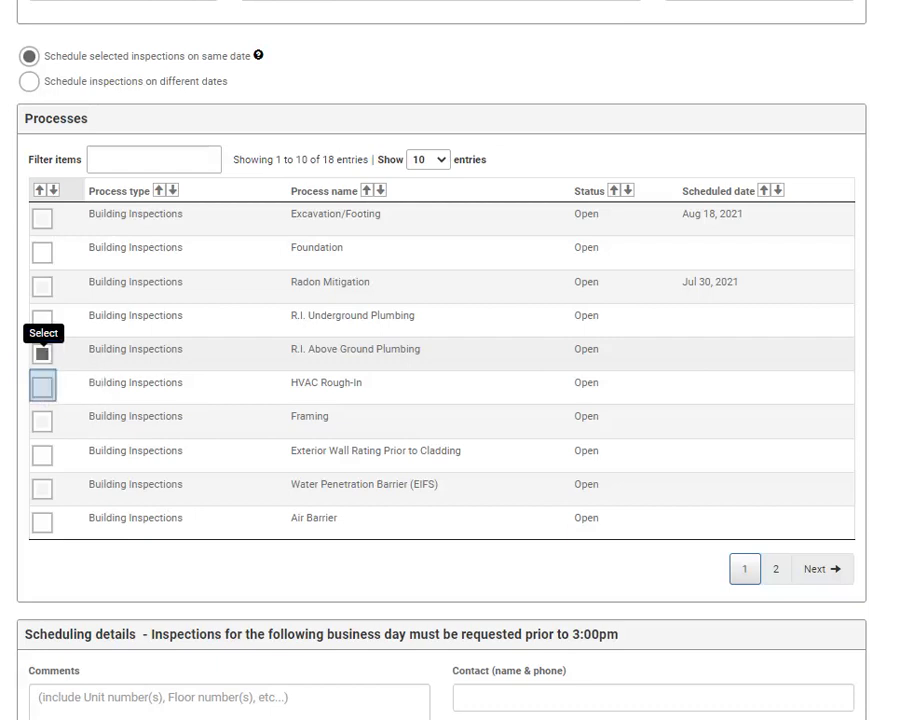
click(42, 386)
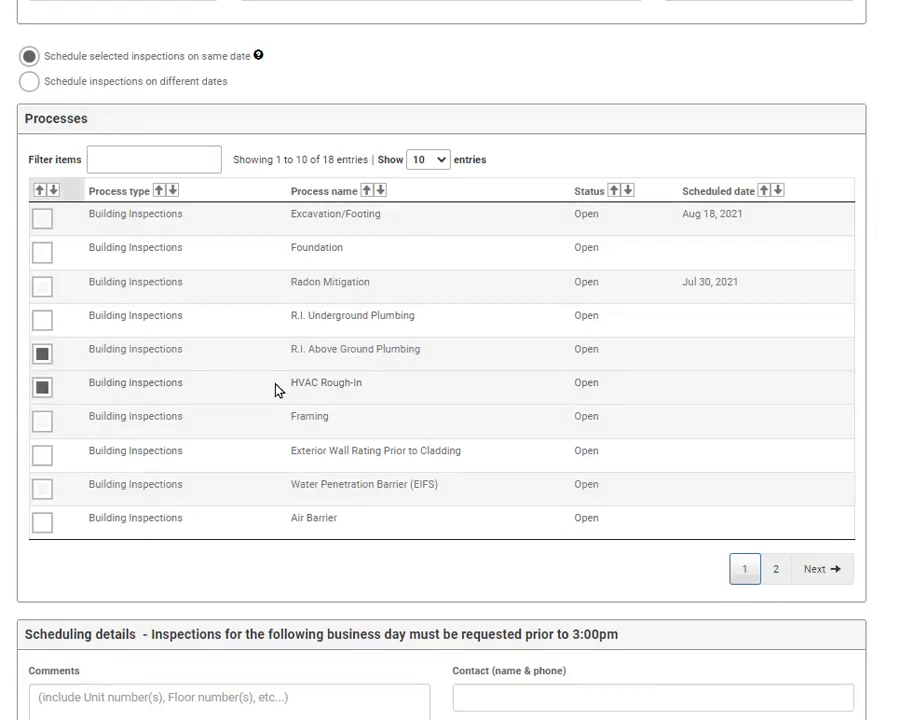
Step: Schedule the selected inspections for 09/16/2021 with the comment "Contractor will meet you onsite" and the contact's name
scroll(277, 388, down, 2)
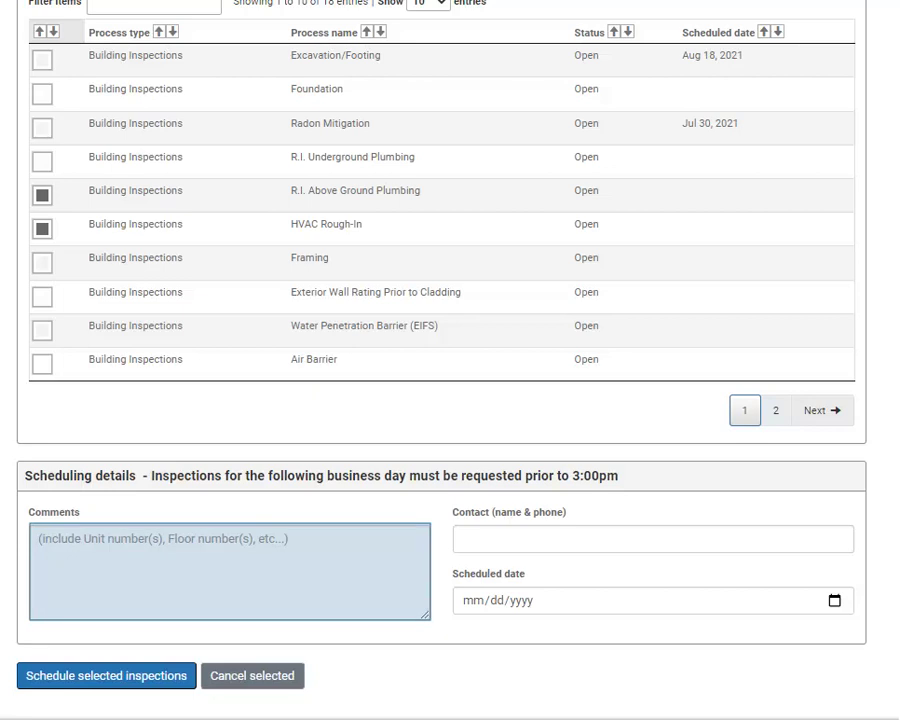
click(229, 571)
text(Contractor will meet you onsite)
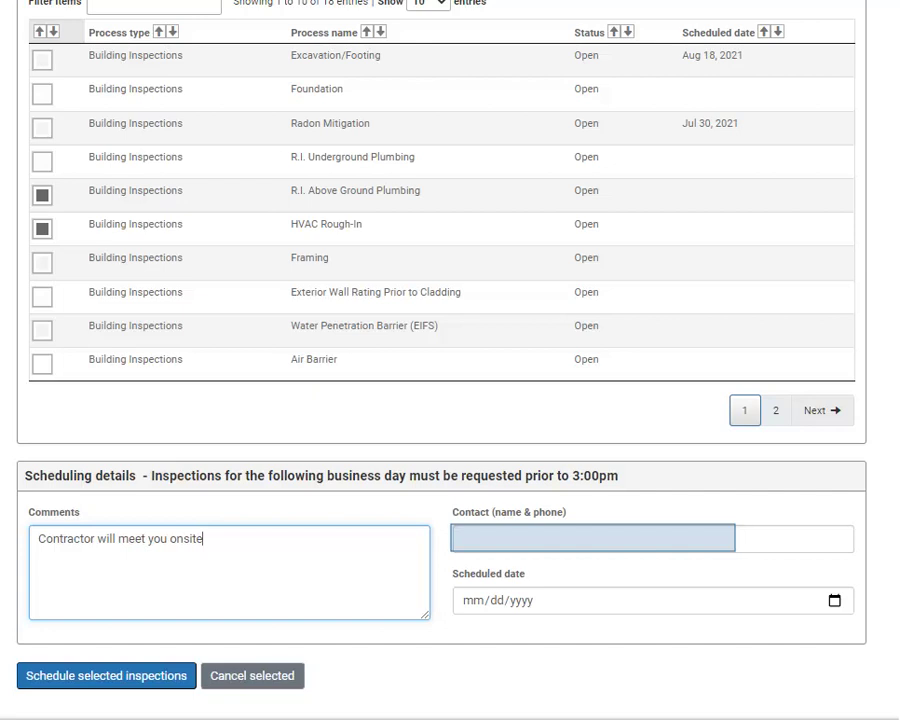
click(600, 538)
text(Bob Joe)
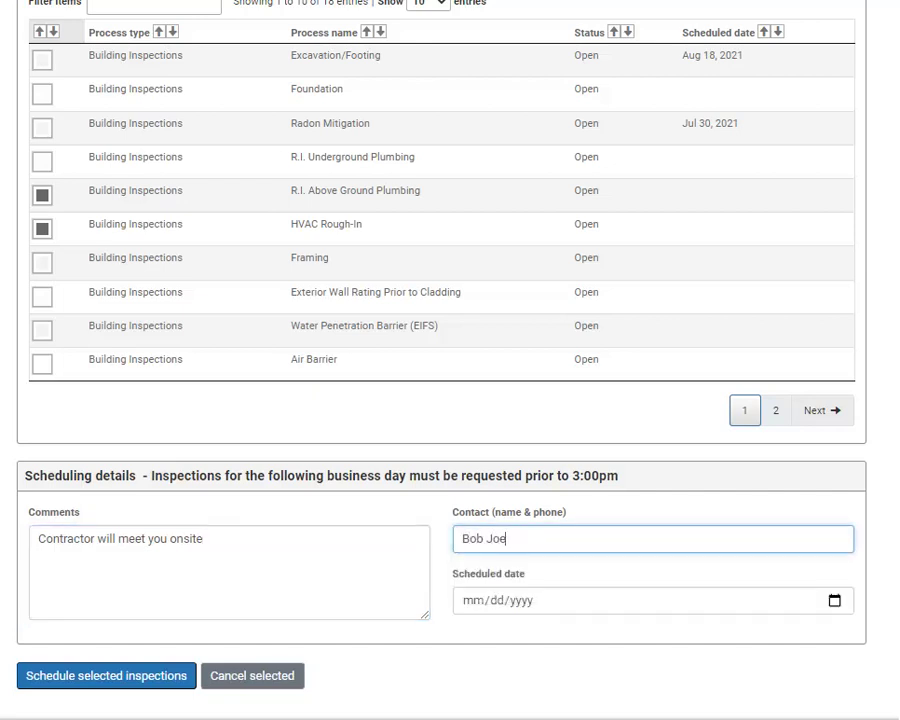
click(834, 602)
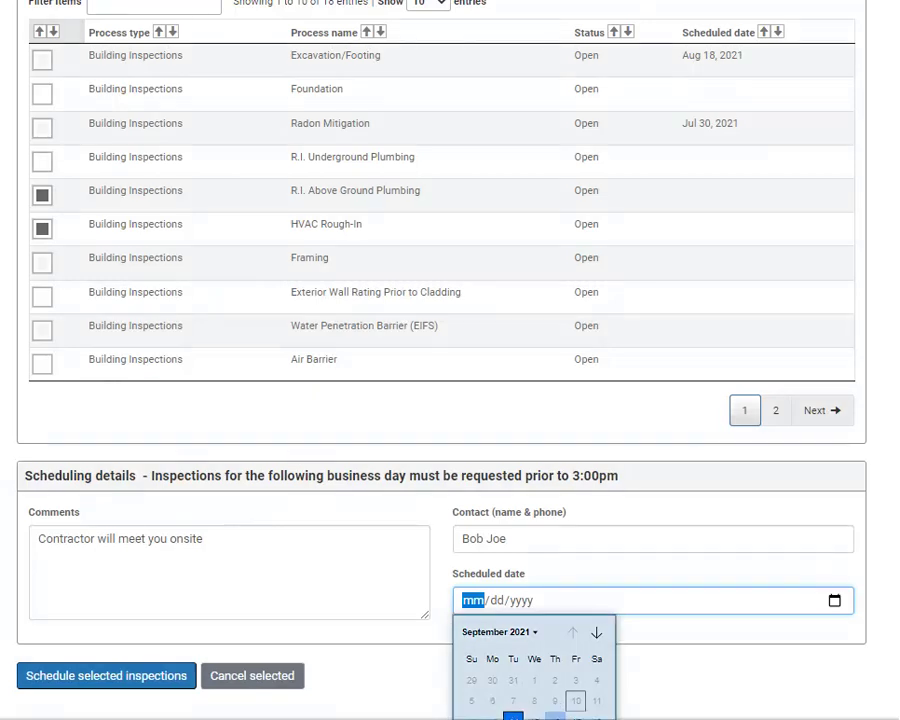
click(555, 717)
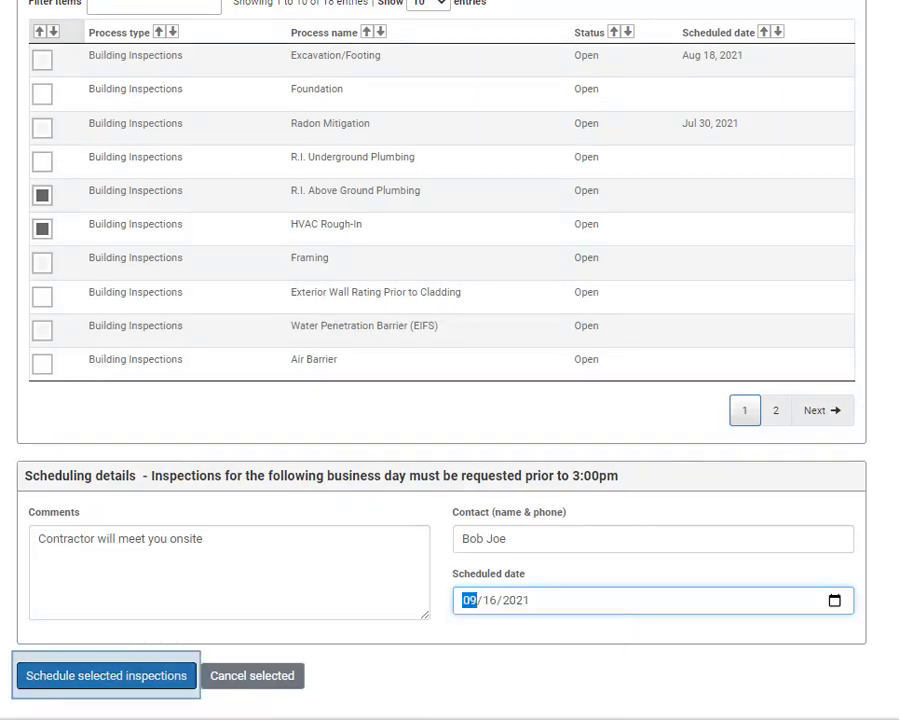
click(106, 675)
Step: Select the Foundation inspection and schedule it for Sep 15, 2021
scroll(175, 485, down, 2)
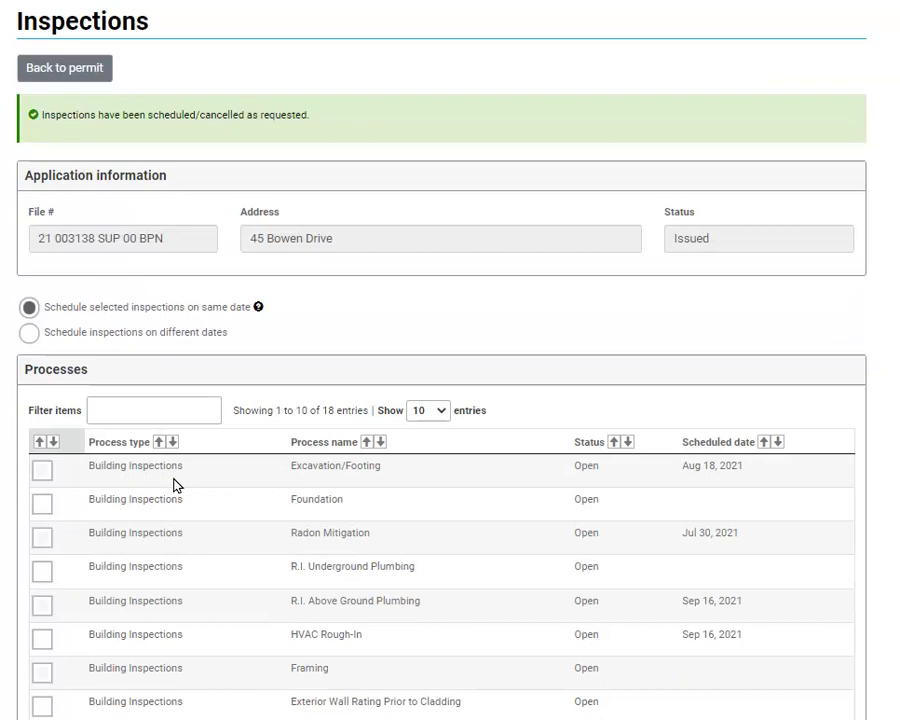
scroll(175, 485, down, 1)
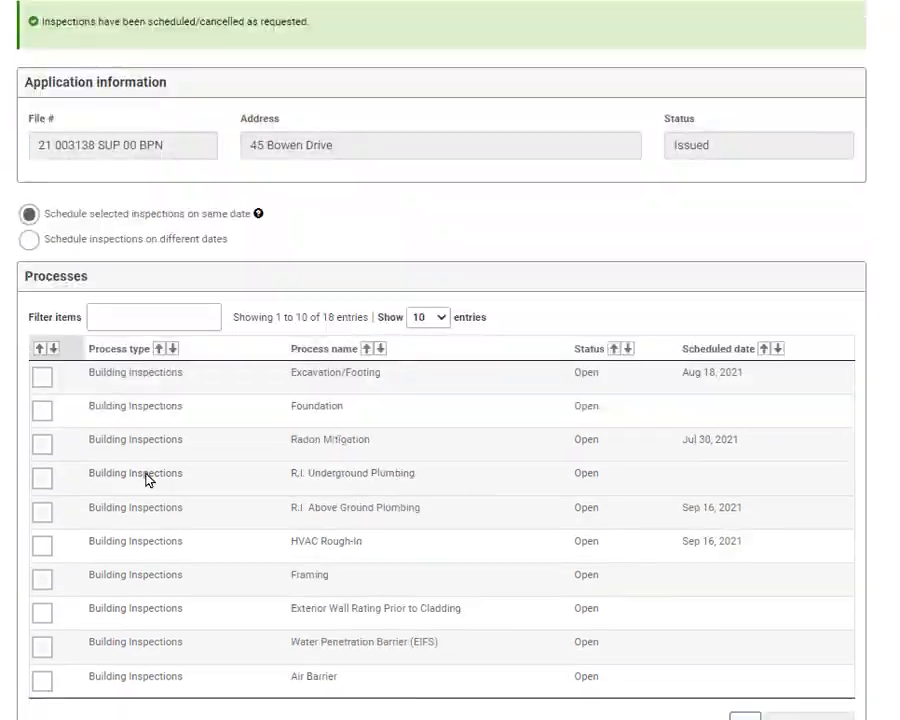
click(45, 418)
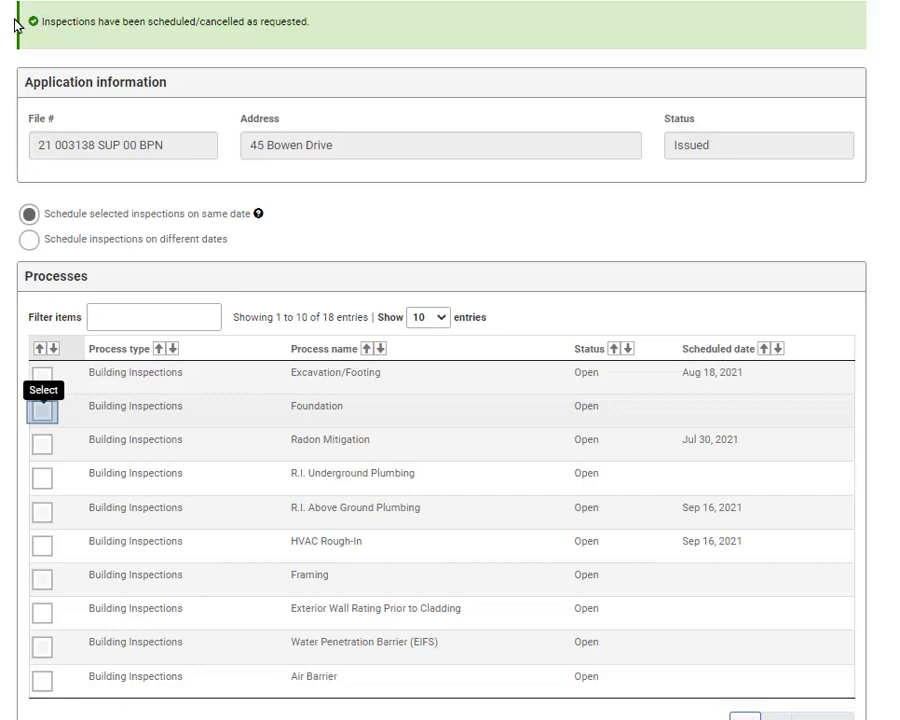
click(43, 411)
scroll(526, 464, down, 4)
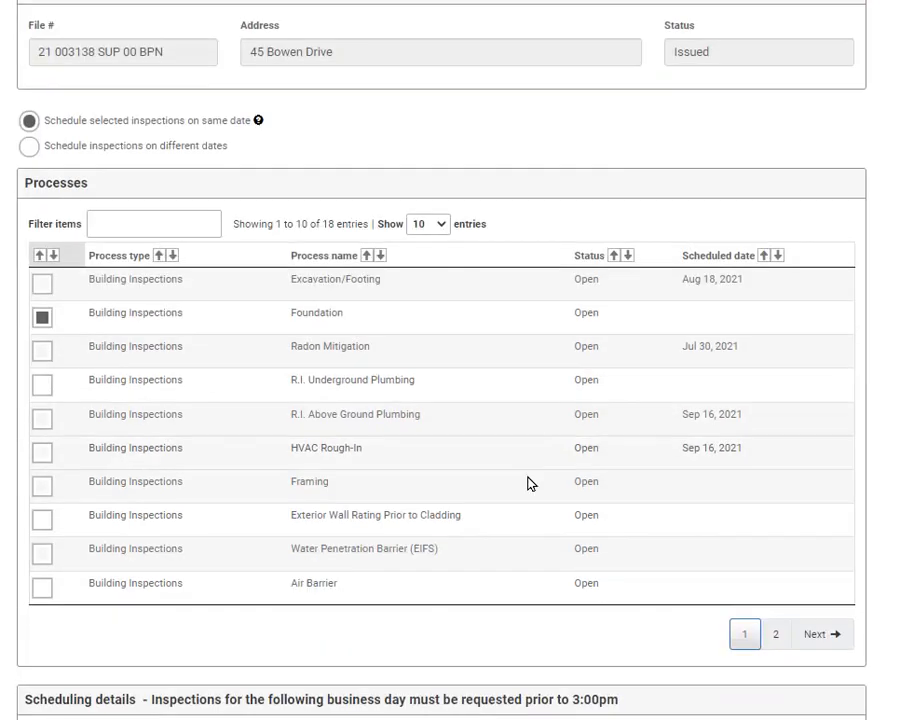
scroll(235, 571, down, 2)
click(249, 530)
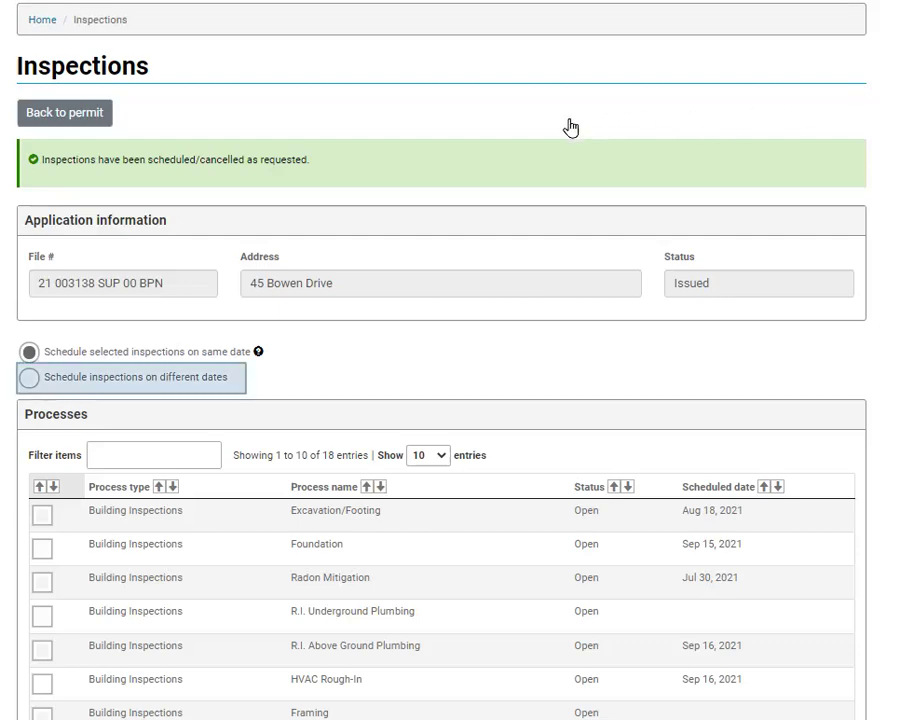
Step: Switch to scheduling on different dates and fill in Radon Mitigation with 09/22/2021, the contact's name and "Comment here"
click(29, 377)
scroll(447, 400, down, 3)
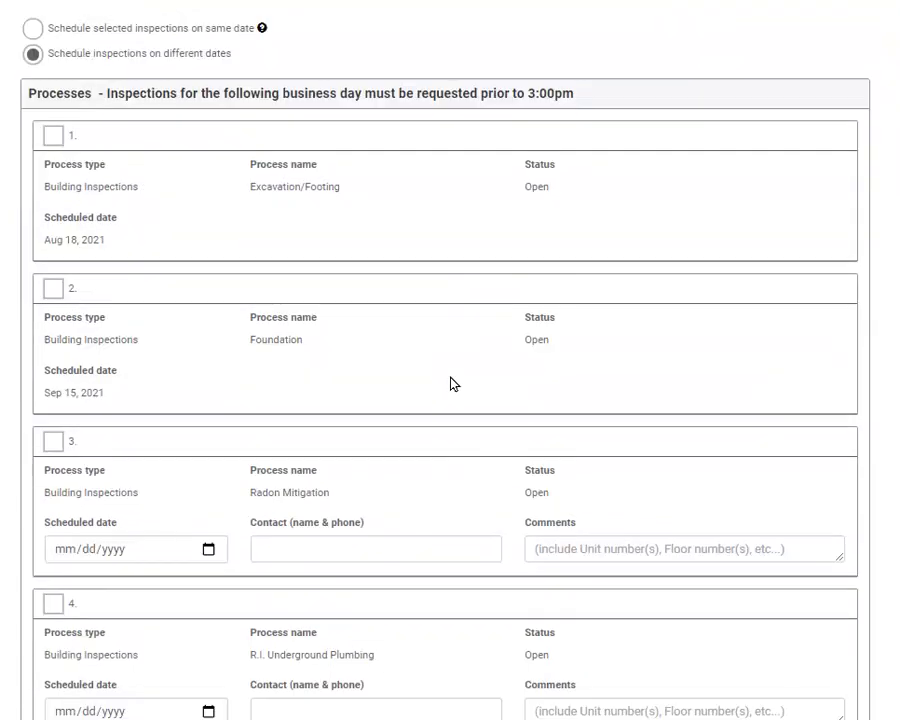
scroll(93, 270, down, 2)
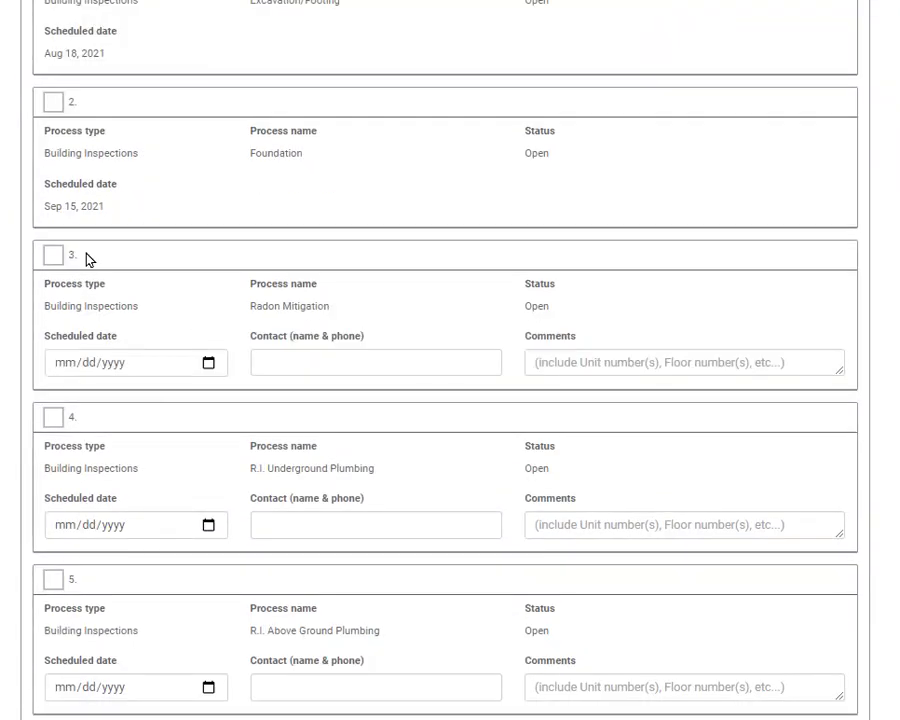
click(208, 363)
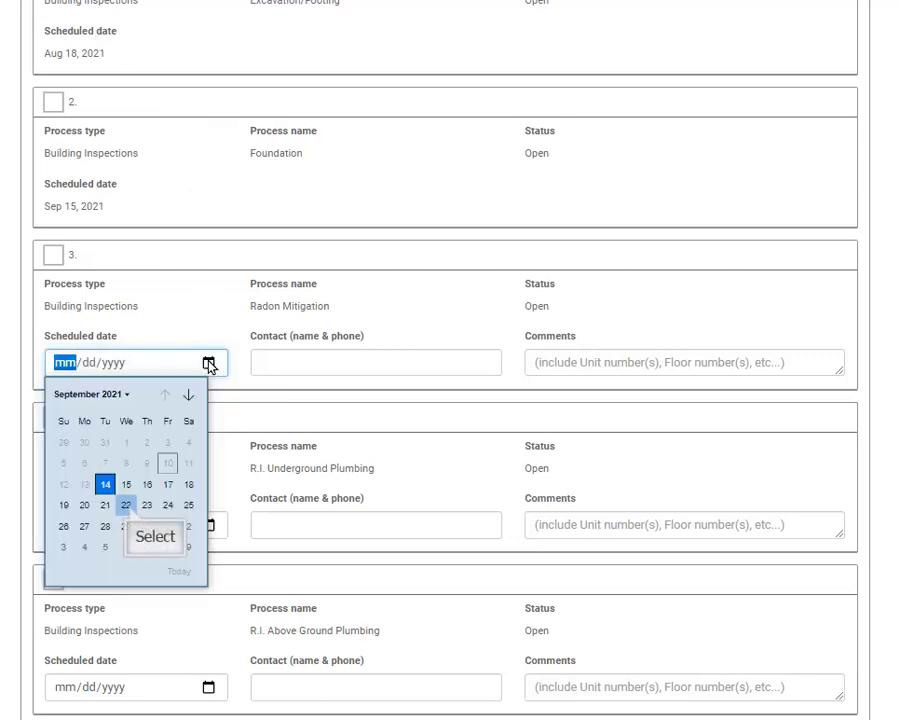
click(126, 506)
click(376, 362)
text(Bob)
key(Tab)
text(Comment here)
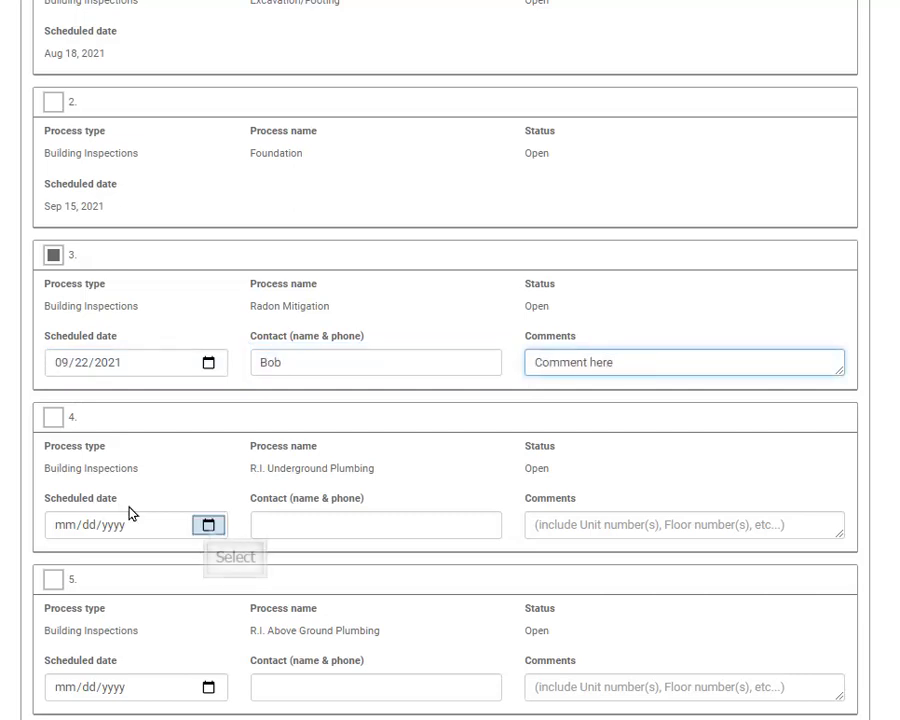
Step: Fill in R.I. Underground Plumbing with the date 09/24/2021, the contact's name and the comment "Comment Here"
click(209, 526)
click(167, 664)
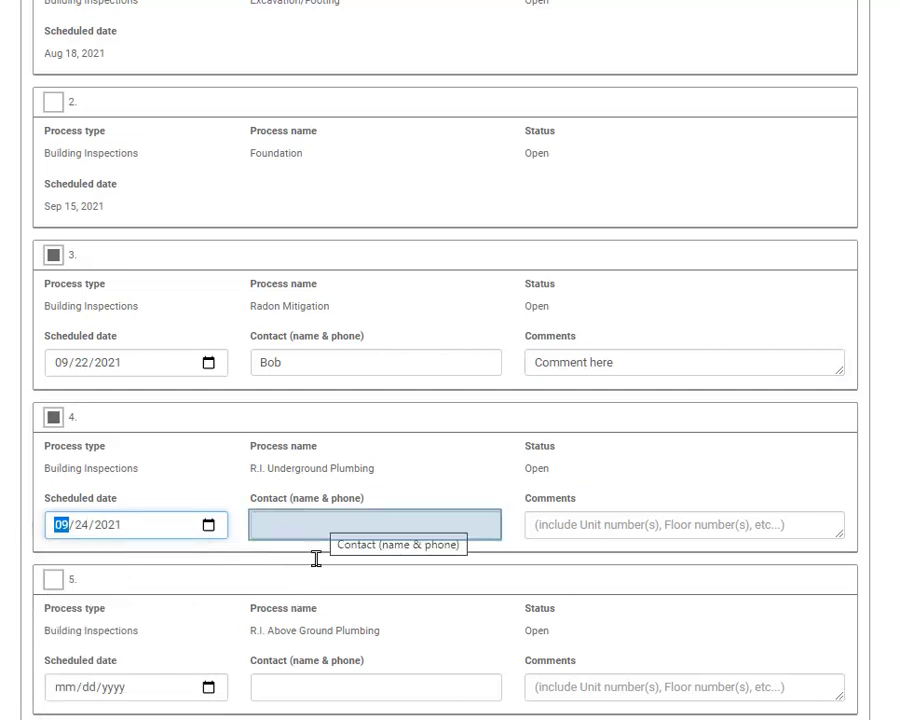
click(315, 520)
text(Sue)
key(Tab)
text(Comment)
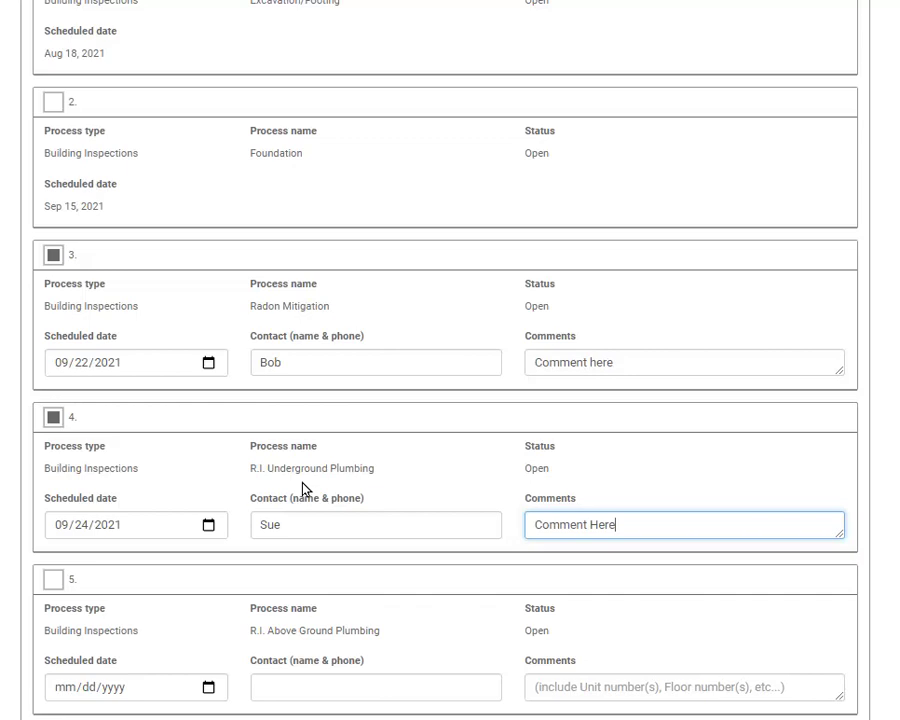
Step: Submit the Radon Mitigation and R.I. Underground Plumbing inspections for scheduling on their separate dates
scroll(208, 316, down, 15)
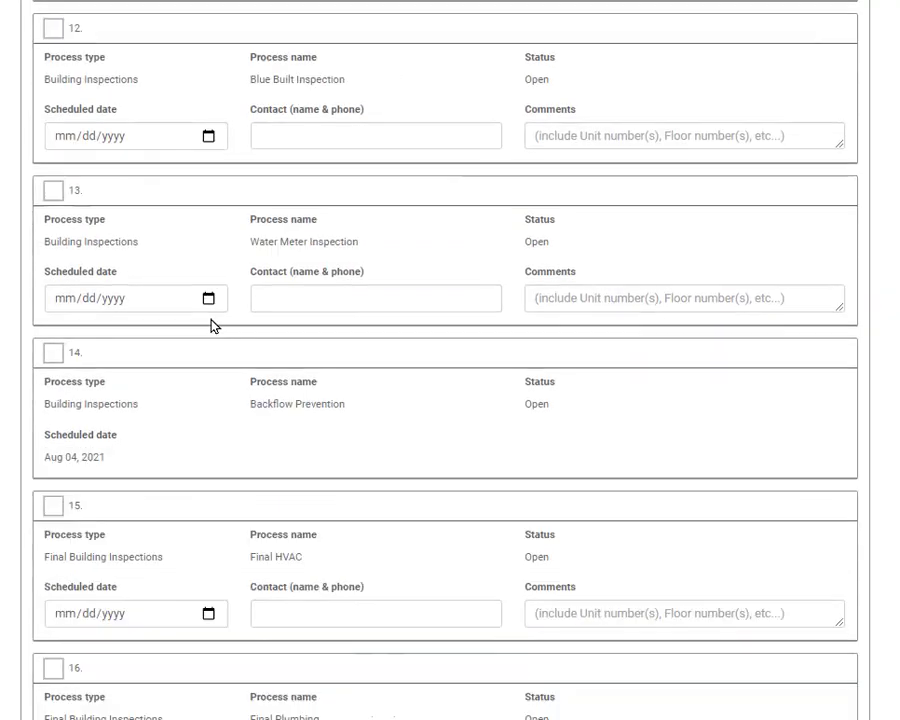
scroll(212, 326, down, 5)
click(110, 677)
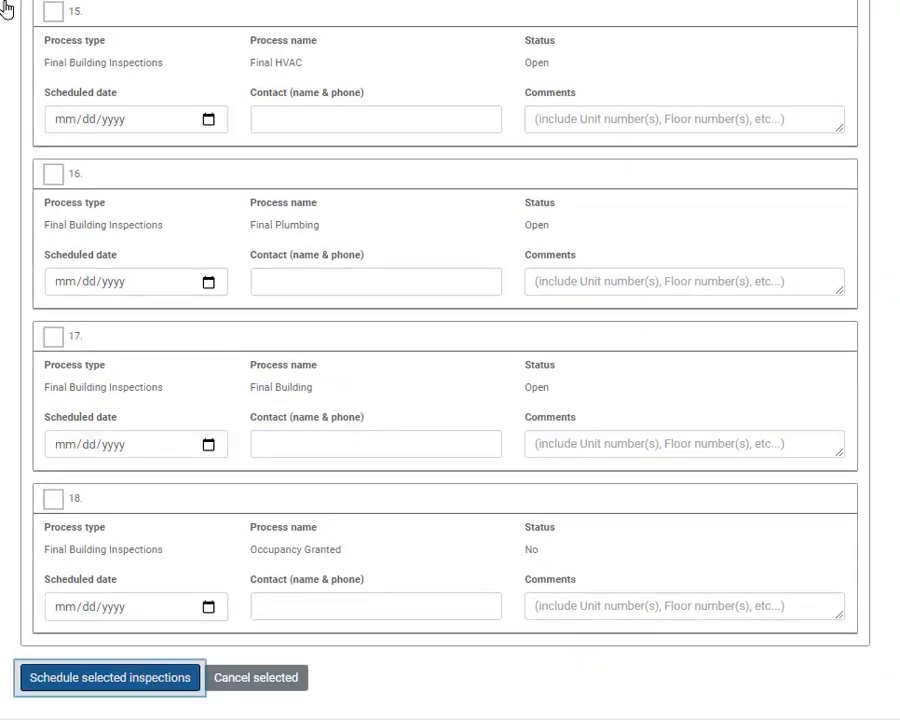
click(141, 677)
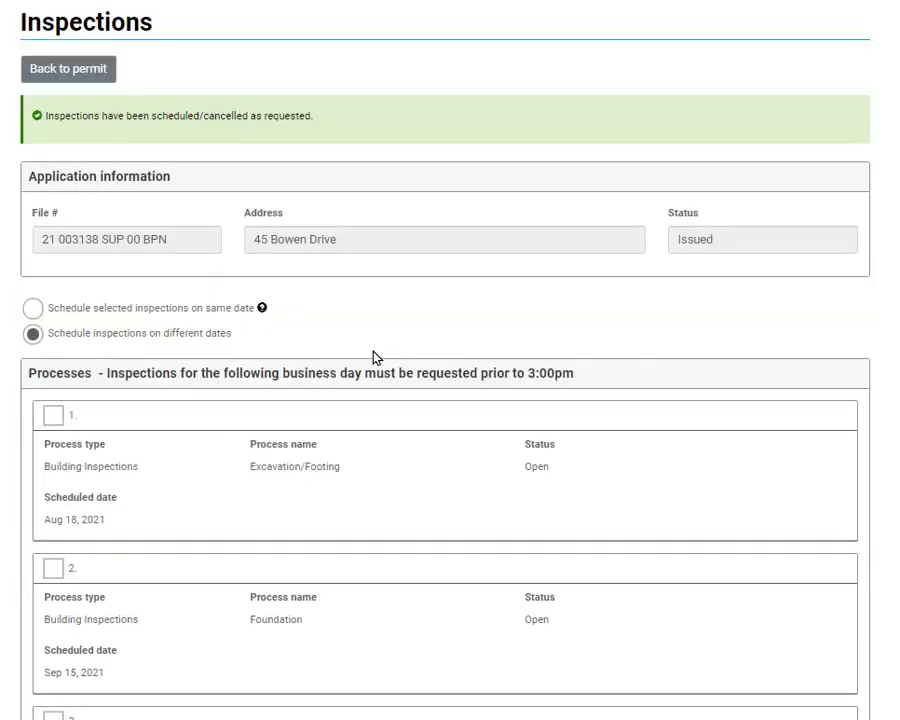
Step: Cancel the scheduled R.I. Underground Plumbing inspection and confirm the cancellation
scroll(374, 352, down, 6)
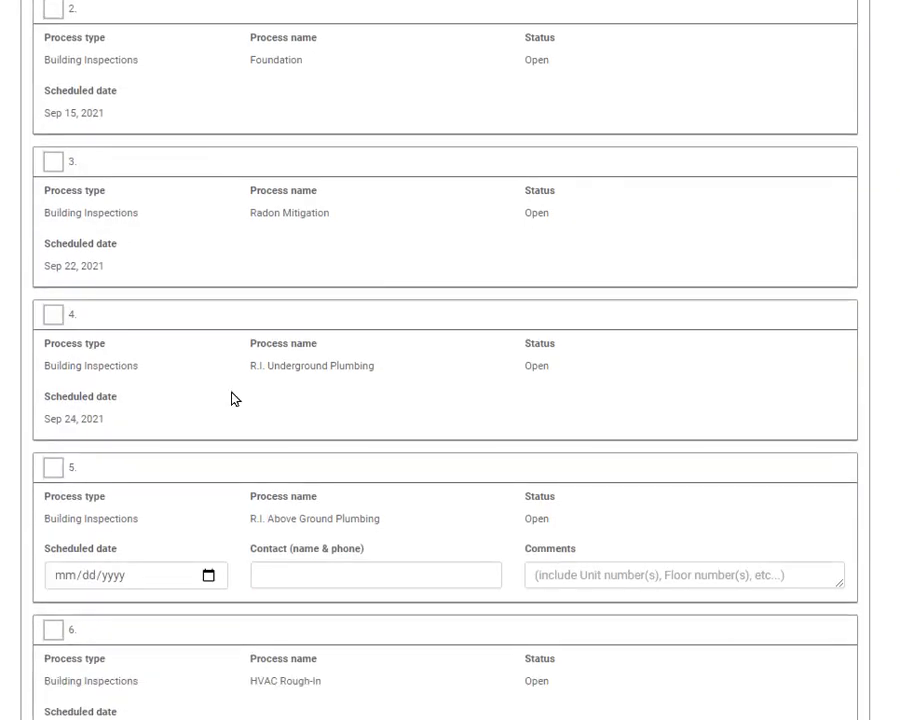
click(53, 316)
scroll(216, 387, down, 5)
scroll(220, 388, down, 10)
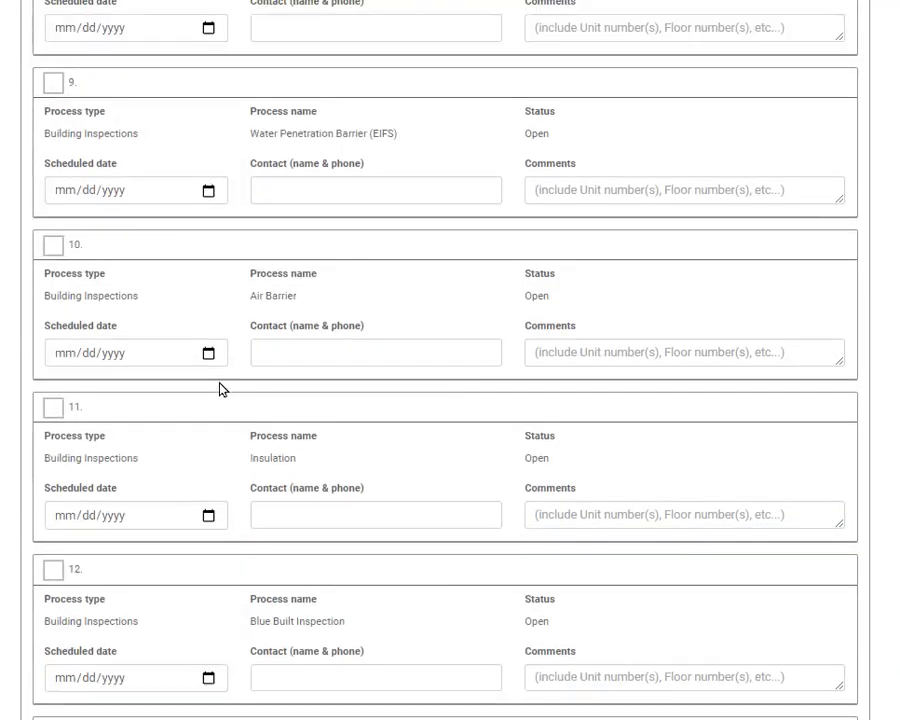
scroll(225, 394, down, 6)
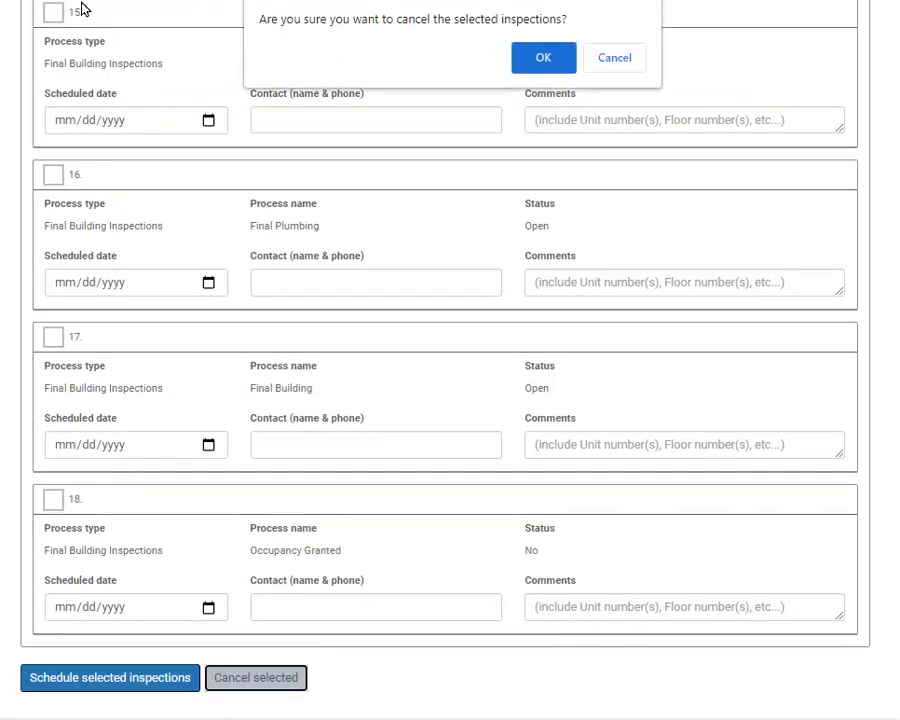
click(545, 58)
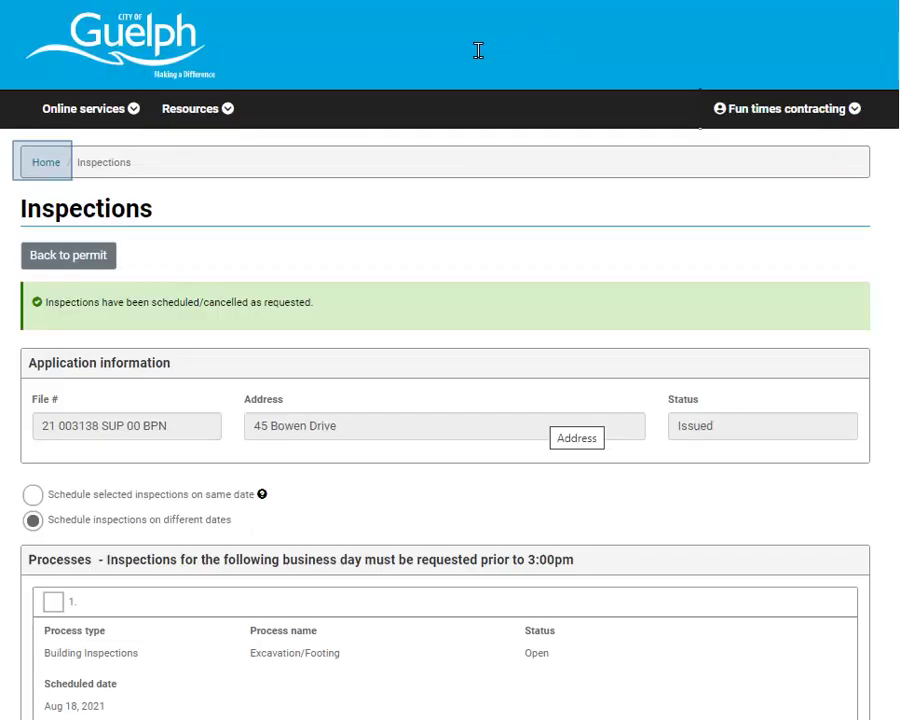
Step: Return to the dashboard, view the building permits and applications, and open the details of the first Residential New Dwelling permit
click(46, 162)
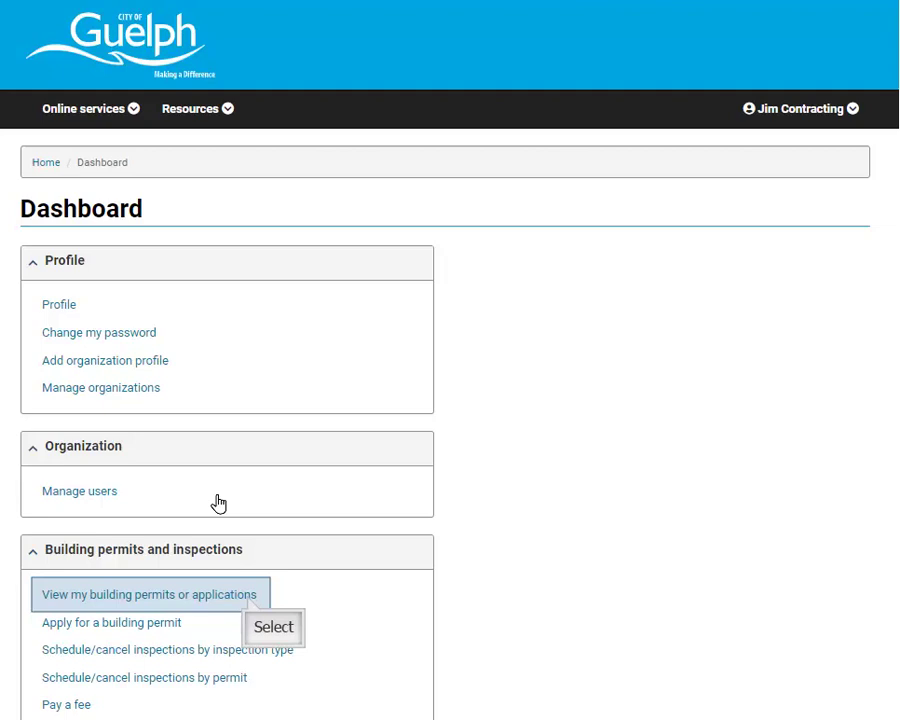
click(240, 596)
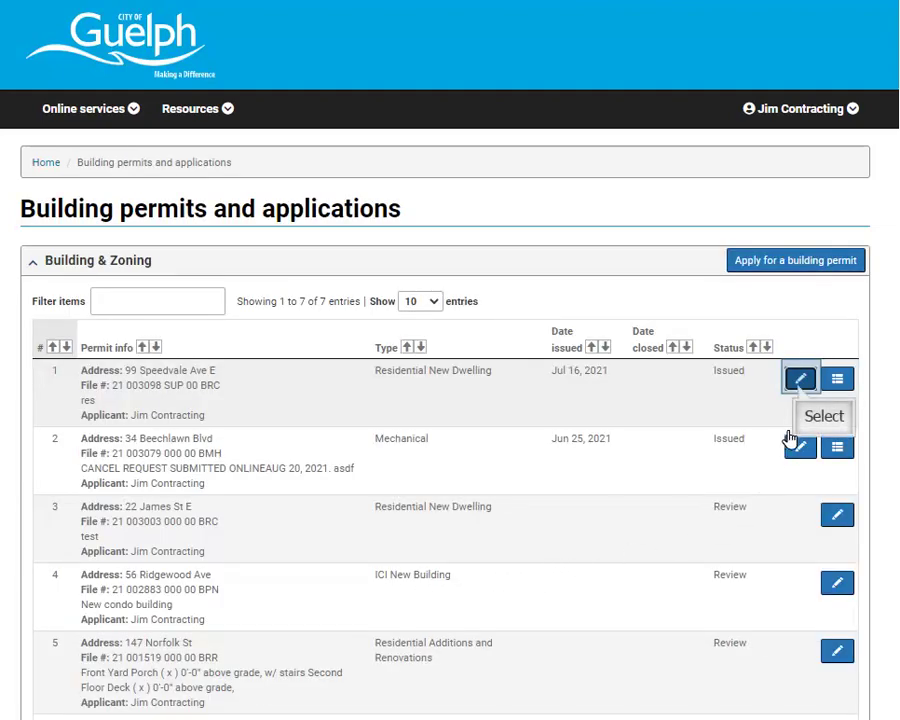
click(791, 388)
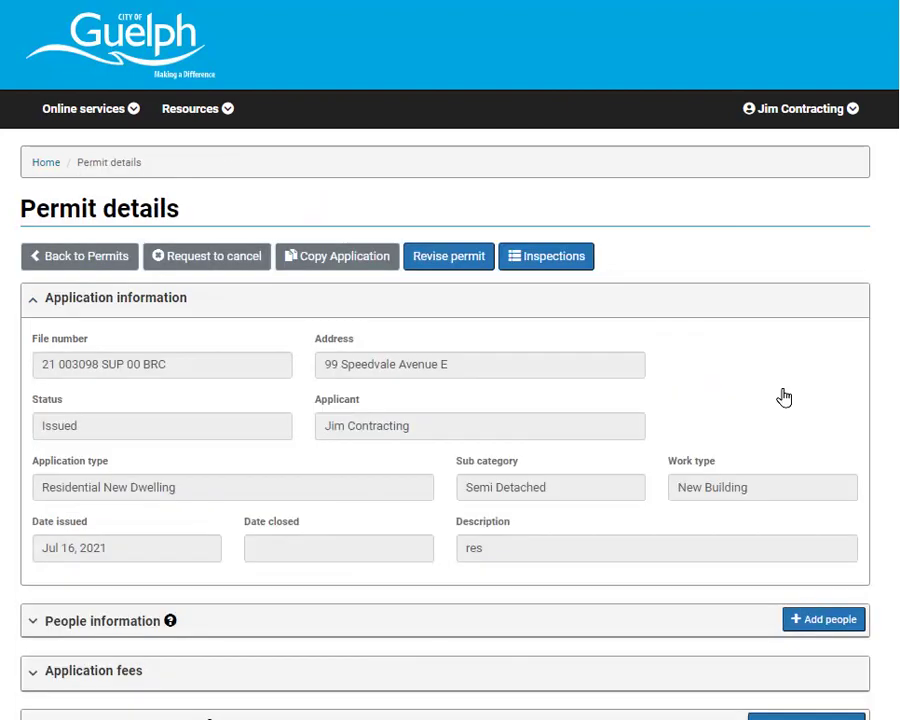